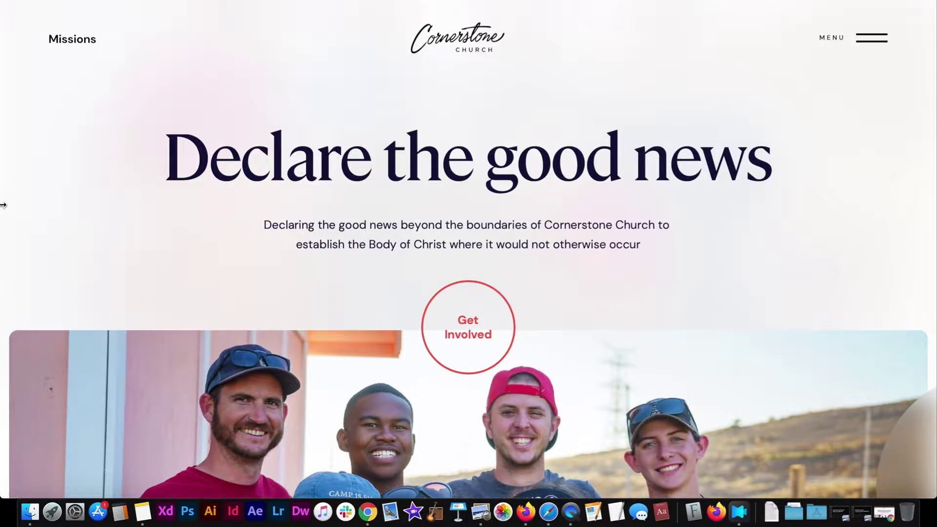
Leave the live preview and scroll through the Missions page in the Designer
key("super+shift+p")
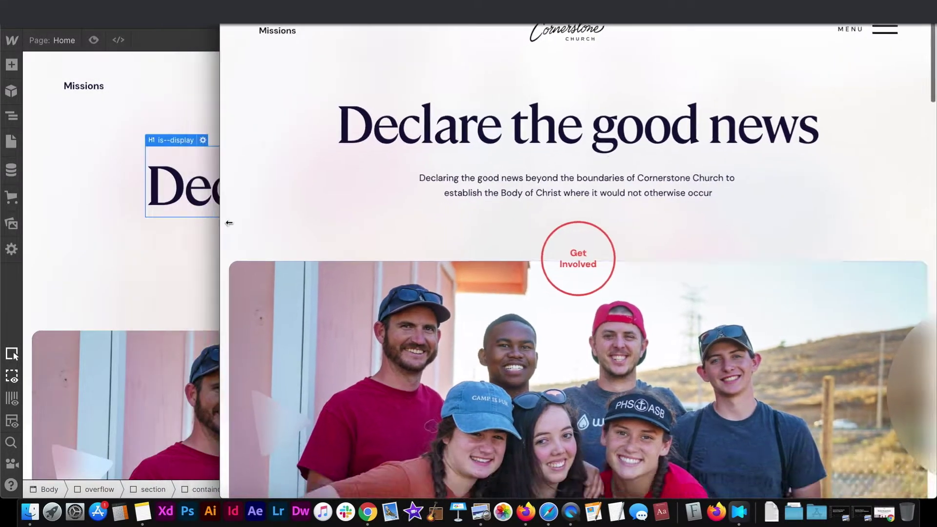
scroll(292, 224, "down", 10)
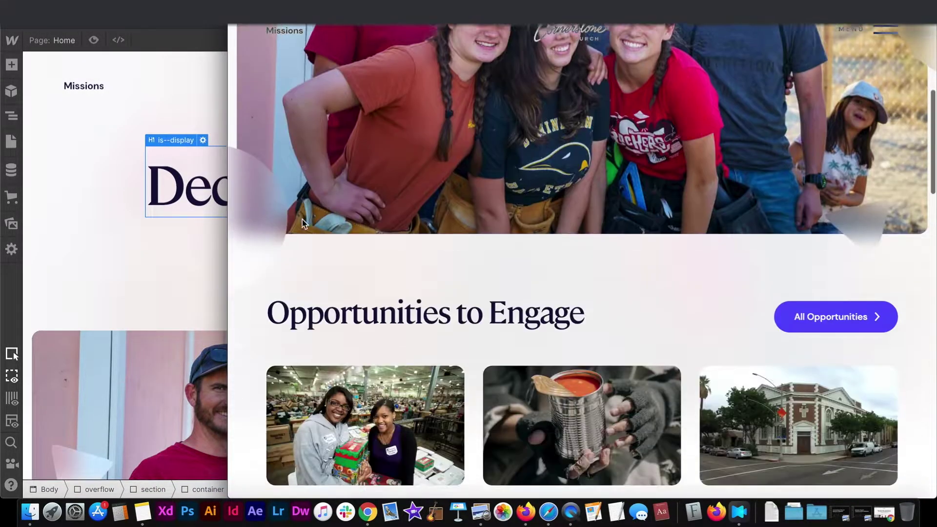
scroll(303, 223, "down", 8)
scroll(303, 219, "up", 3)
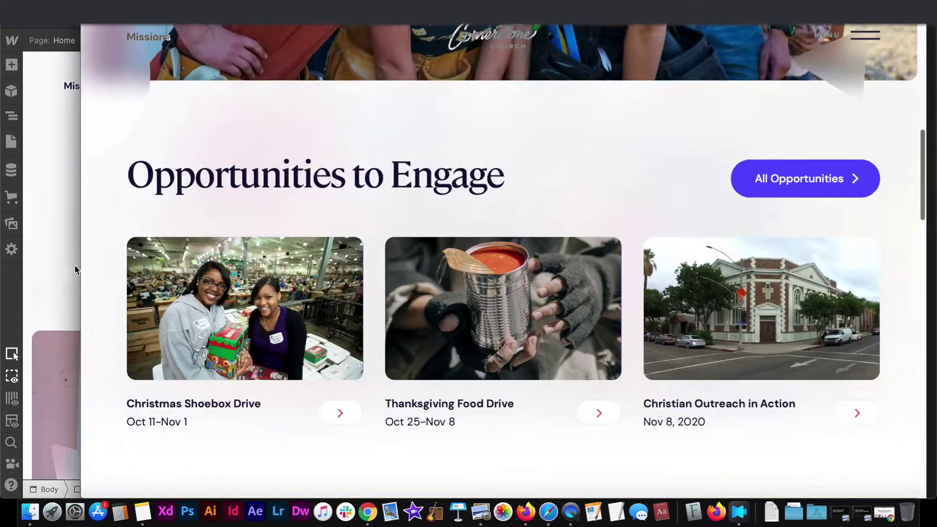
scroll(346, 216, "down", 8)
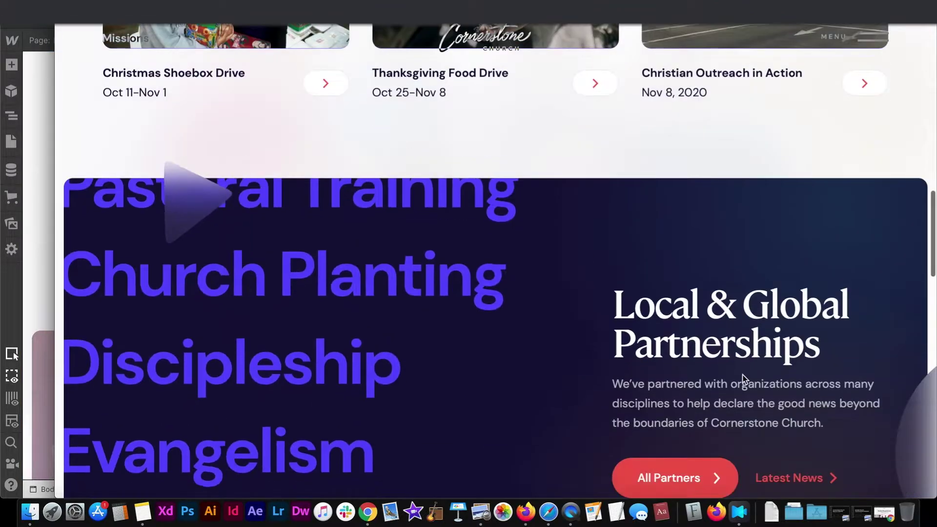
scroll(658, 342, "down", 3)
scroll(587, 268, "up", 2)
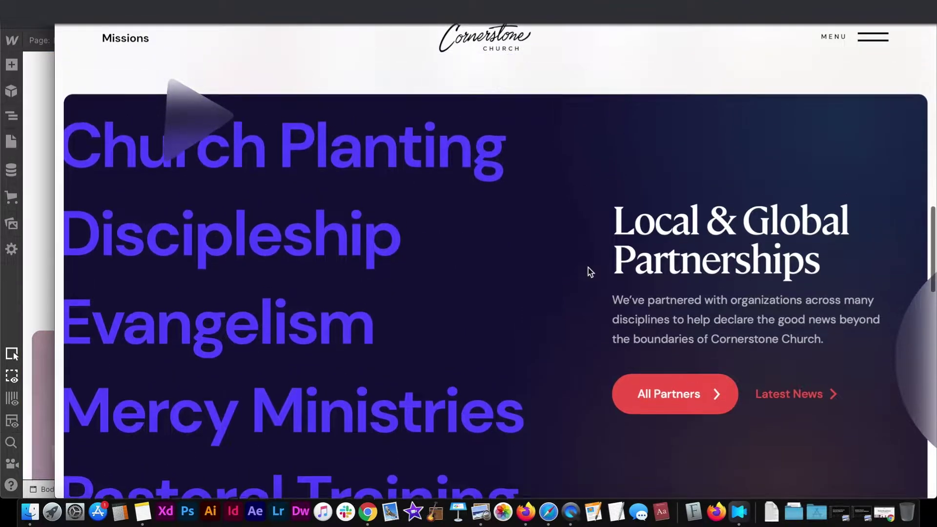
scroll(592, 224, "up", 4)
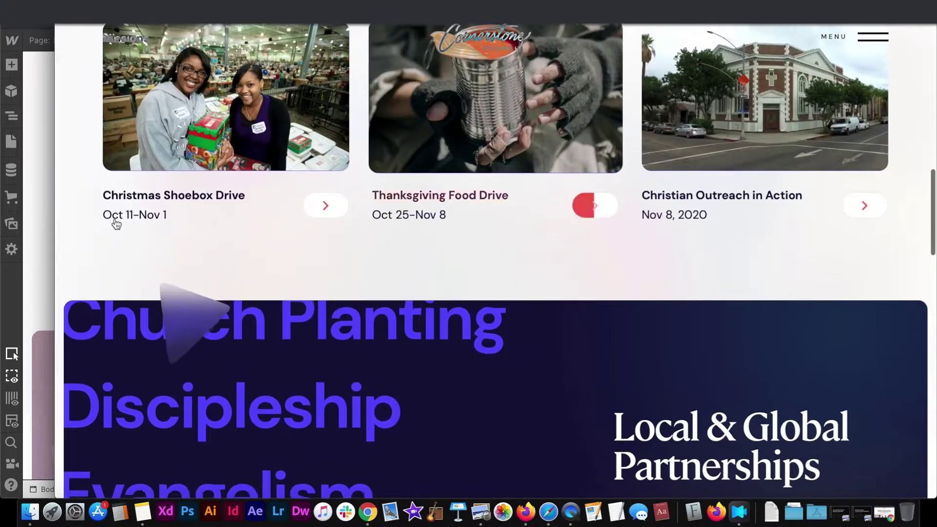
Re-enter preview and scroll down to Opportunities to Engage and the Local & Global Partnerships banner
key("super+shift+p")
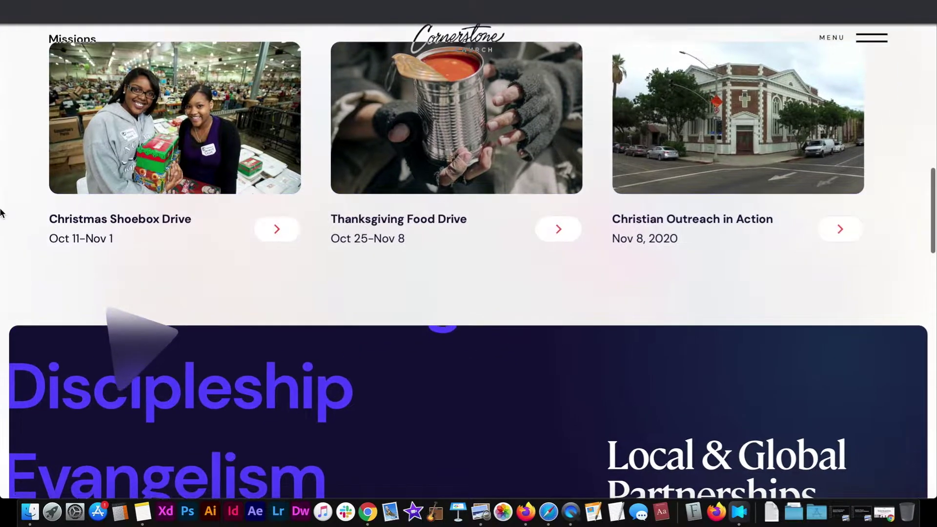
scroll(493, 208, "up", 10)
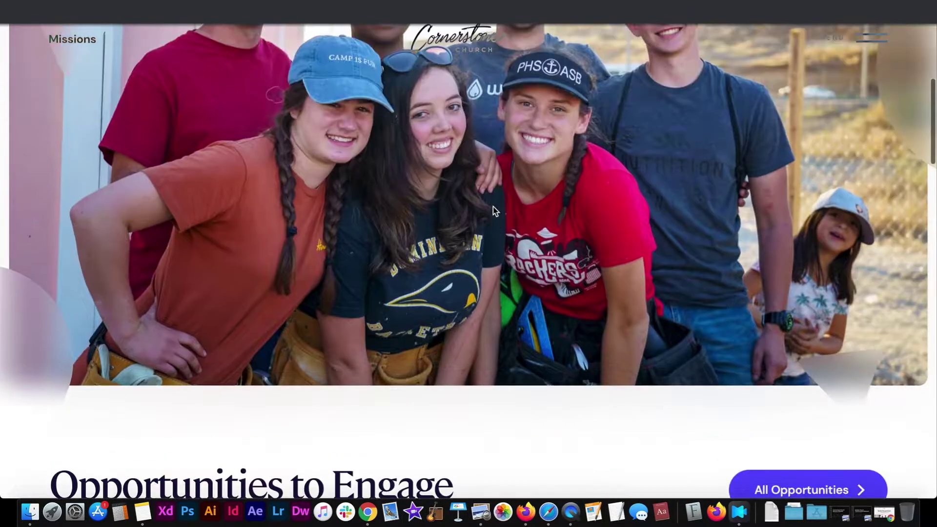
scroll(493, 209, "up", 5)
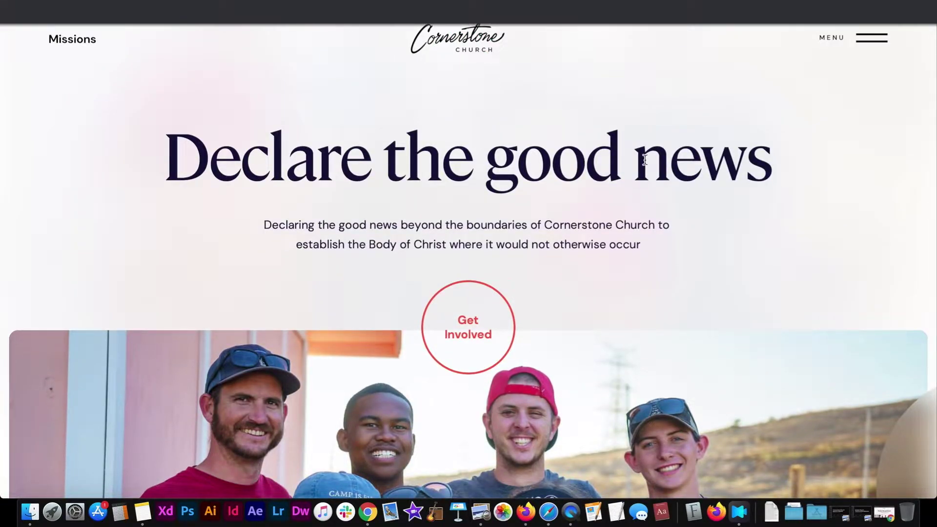
scroll(644, 159, "down", 3)
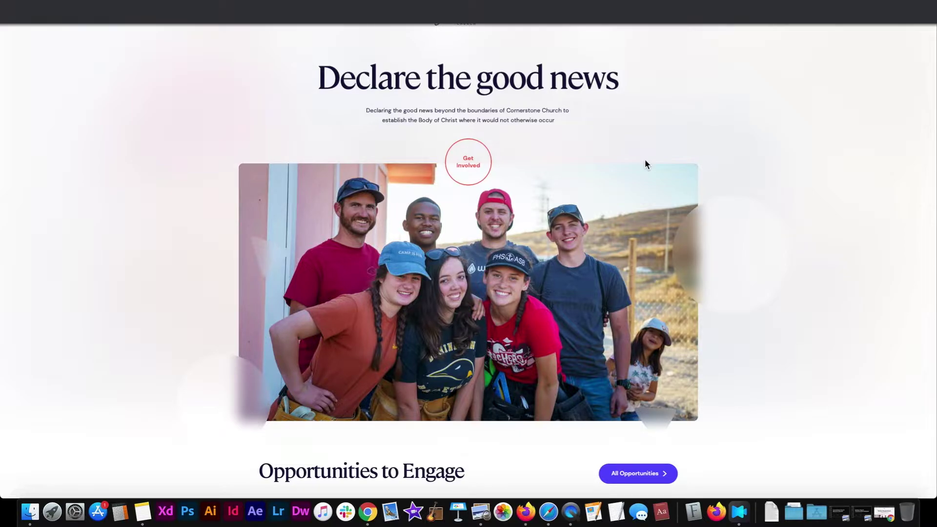
scroll(645, 161, "down", 5)
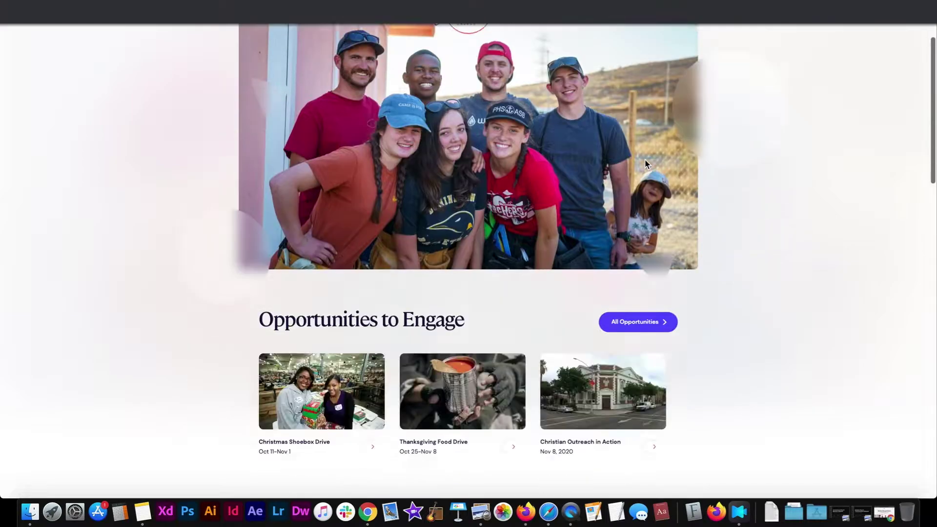
scroll(645, 162, "down", 3)
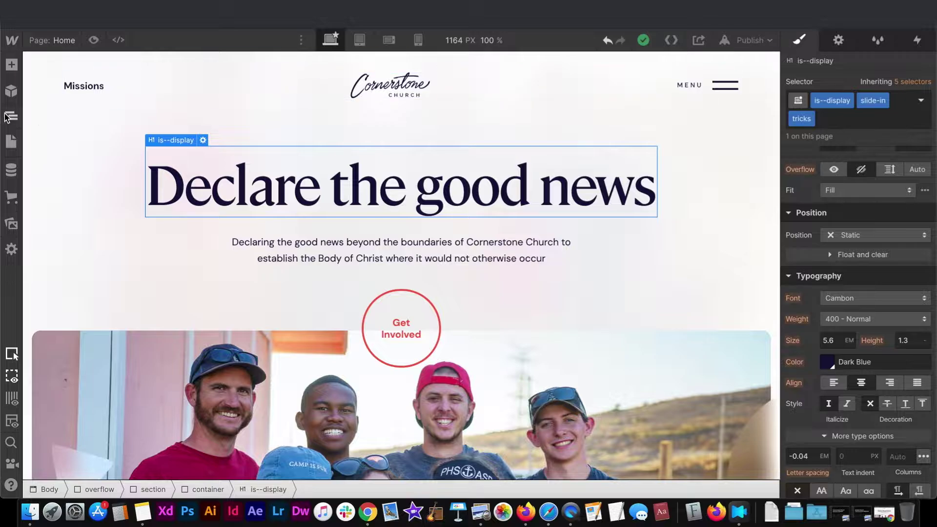
Select Body in the Navigator, target Body (All Pages), and edit its 1.3 VW DM Sans font size
left_click(8, 116)
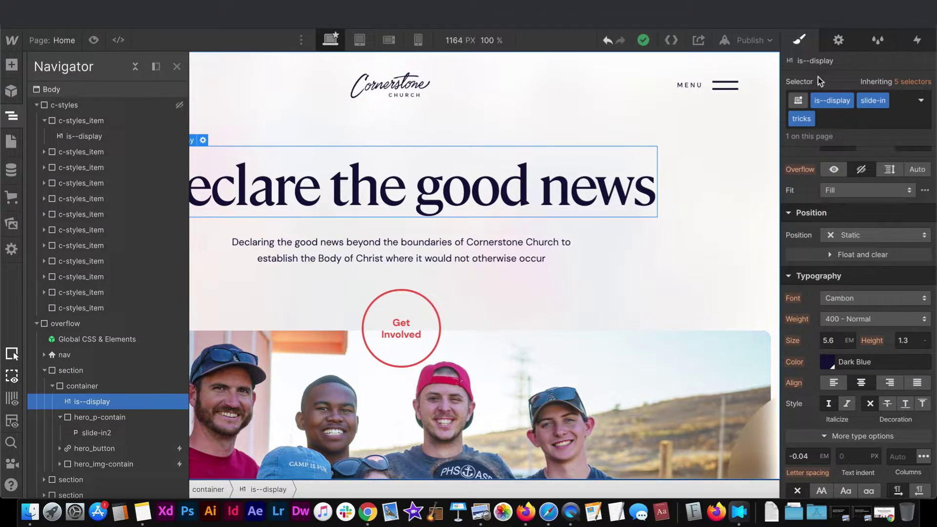
left_click(51, 89)
left_click(858, 100)
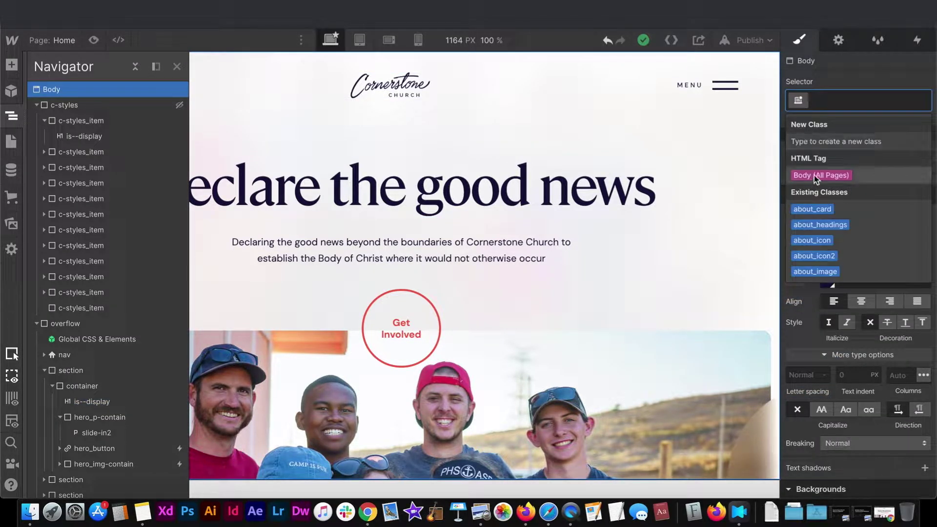
left_click(814, 176)
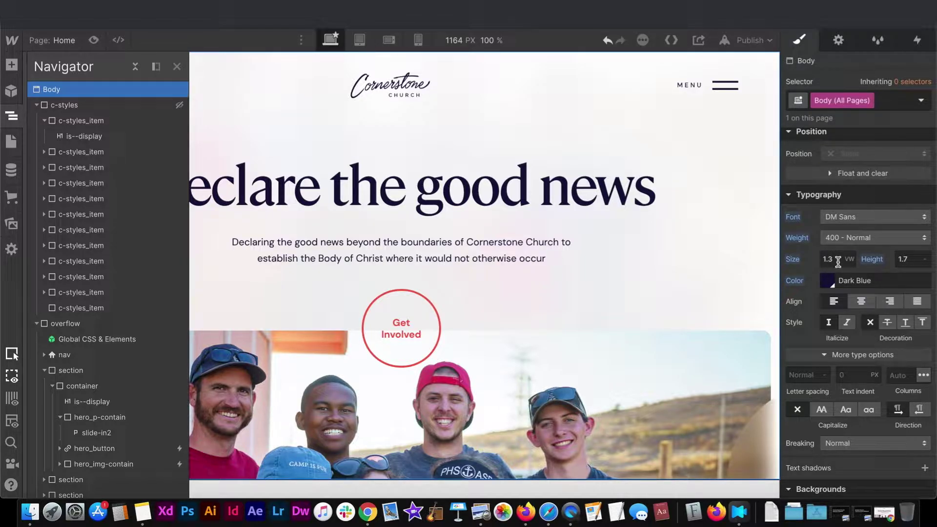
left_click(834, 259)
left_click(301, 40)
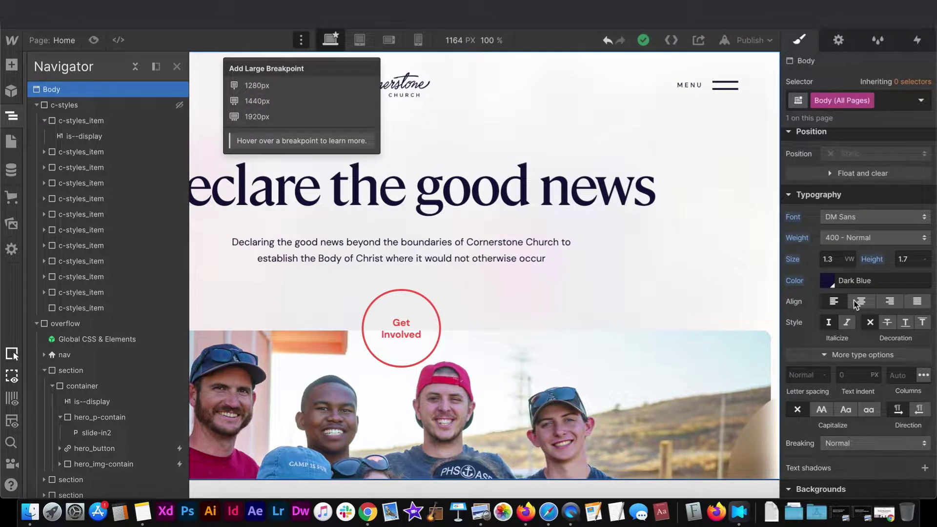
left_click(831, 258)
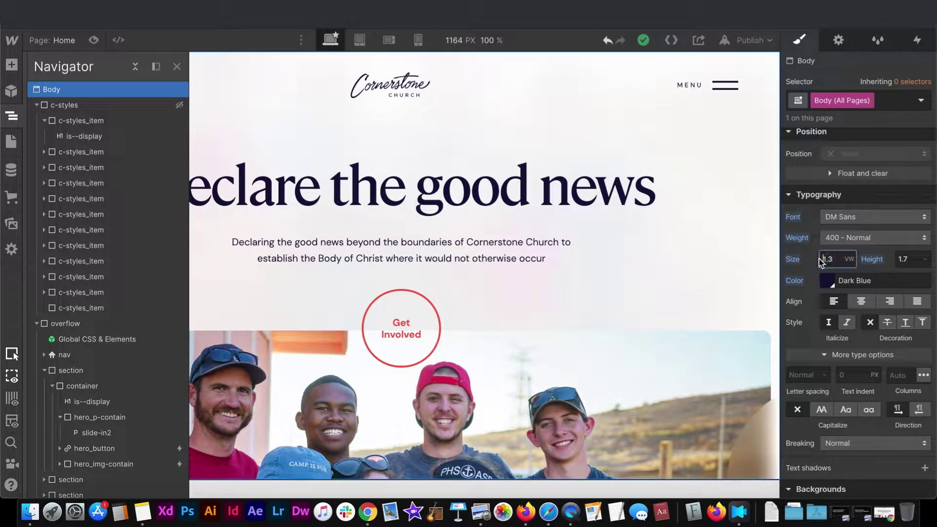
left_click(829, 260)
Select the c-styles div to view its fixed position, 100 VW by 100 VH size and 10vw padding
left_click(366, 183)
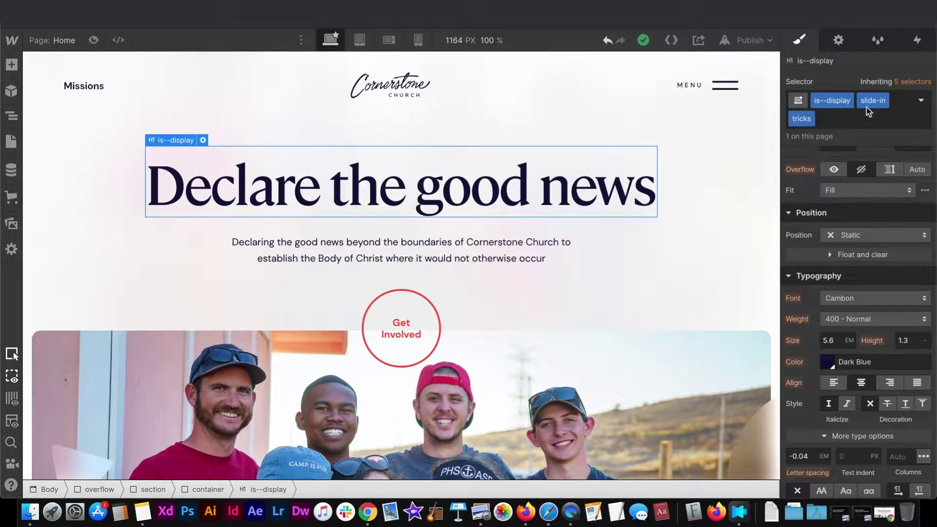
scroll(851, 251, "up", 3)
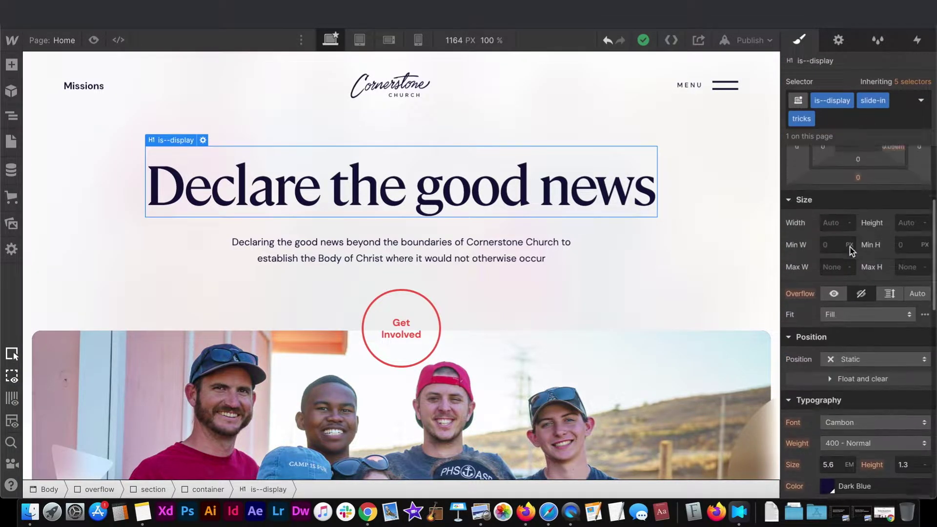
scroll(839, 302, "down", 3)
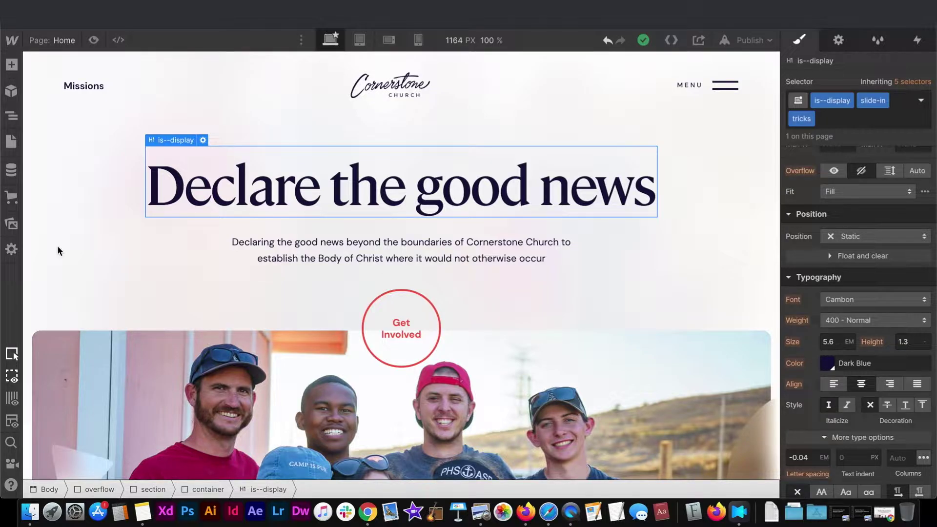
left_click(11, 115)
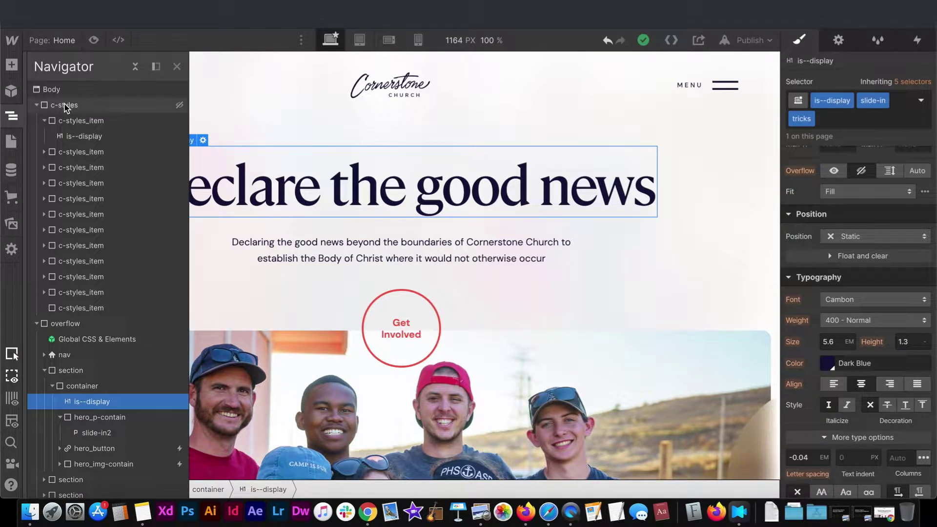
left_click(667, 138)
Set the c-styles wrapper's Display to Block and close the Navigator
scroll(869, 187, "up", 5)
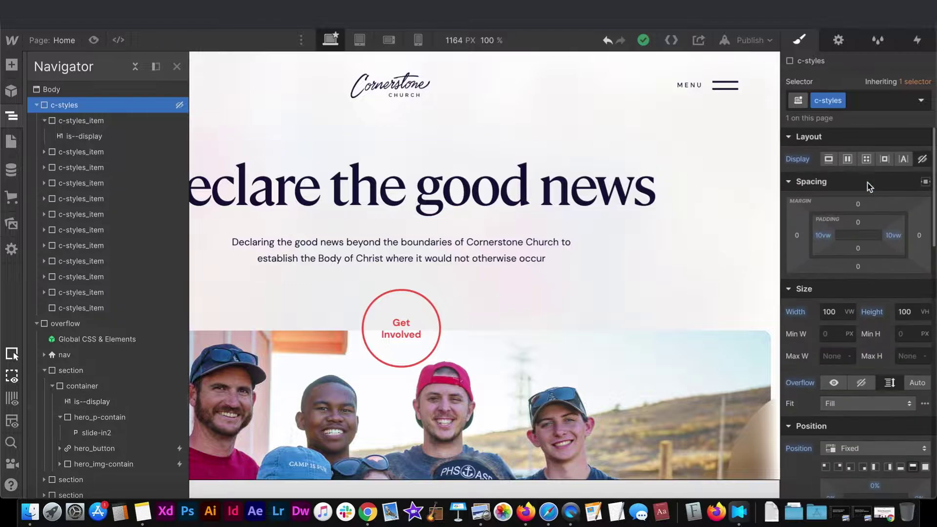
left_click(828, 159)
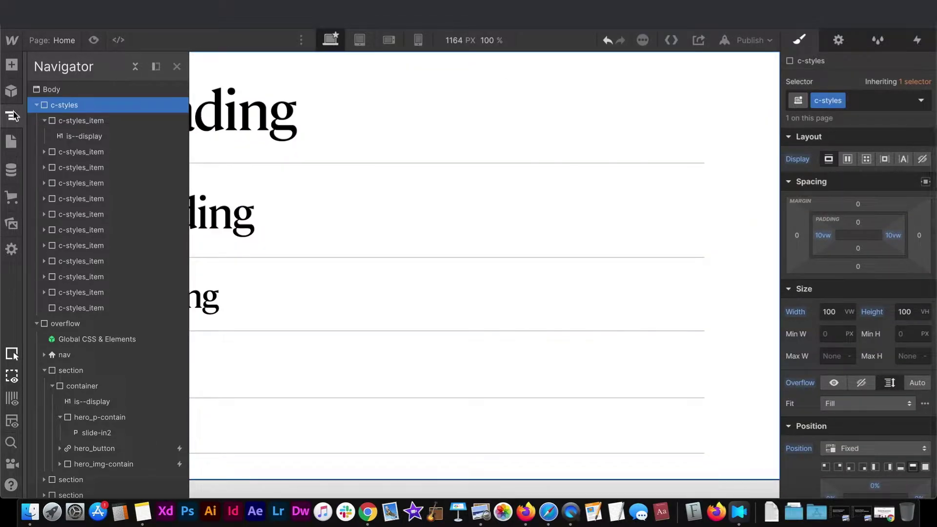
left_click(11, 116)
scroll(203, 278, "down", 2)
scroll(203, 278, "up", 2)
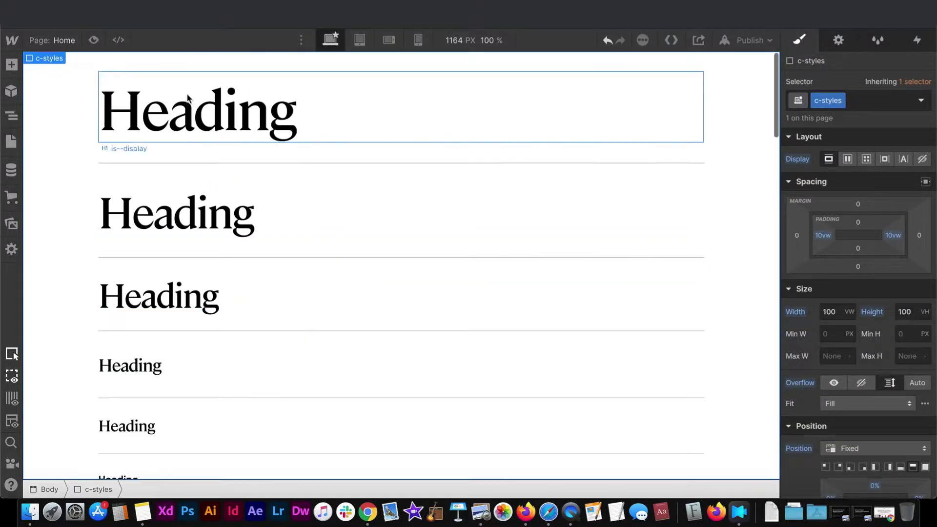
Inspect the typography of the style guide's sample H1 and Heading 2
left_click(188, 102)
scroll(196, 296, "down", 5)
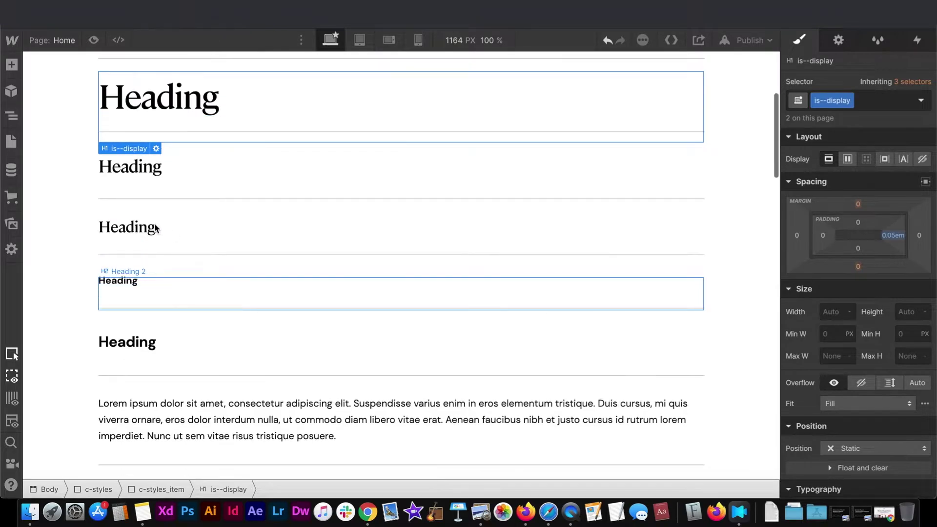
scroll(165, 347, "down", 5)
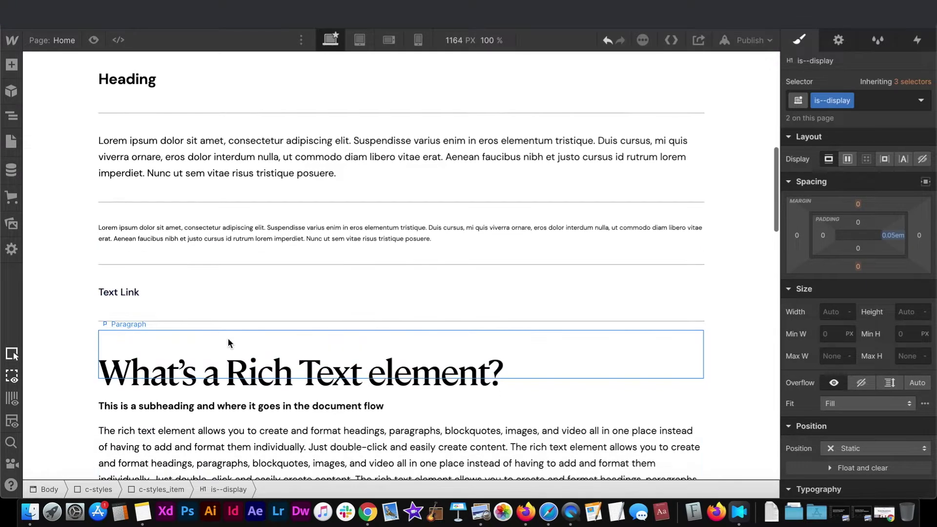
scroll(246, 324, "up", 10)
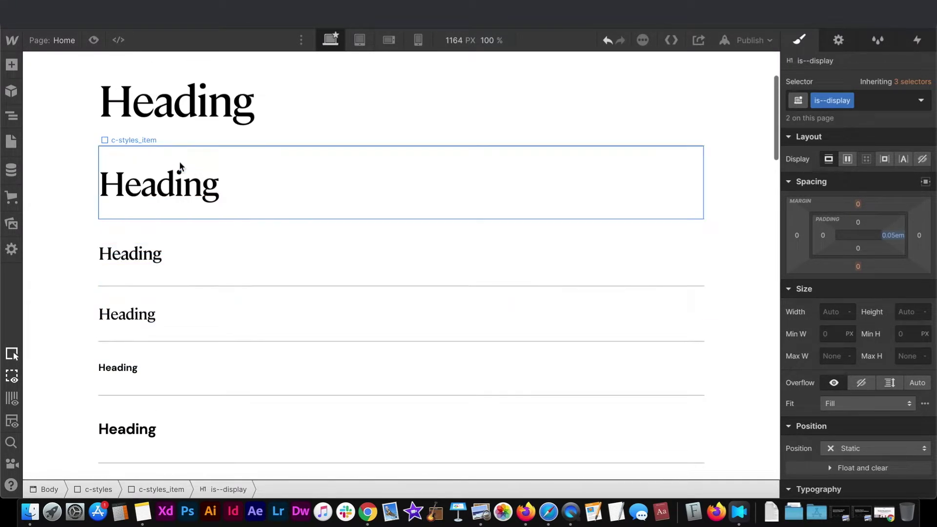
left_click(218, 169)
scroll(868, 345, "down", 5)
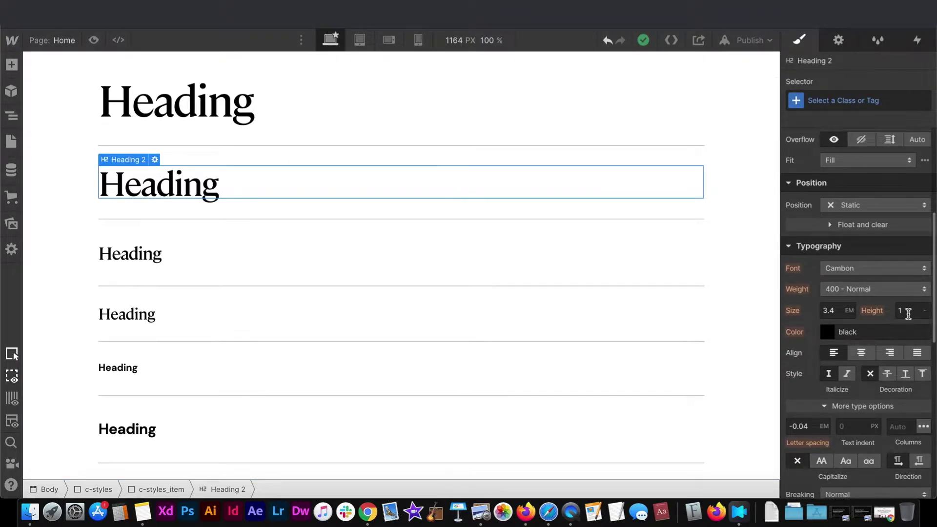
scroll(355, 250, "up", 3)
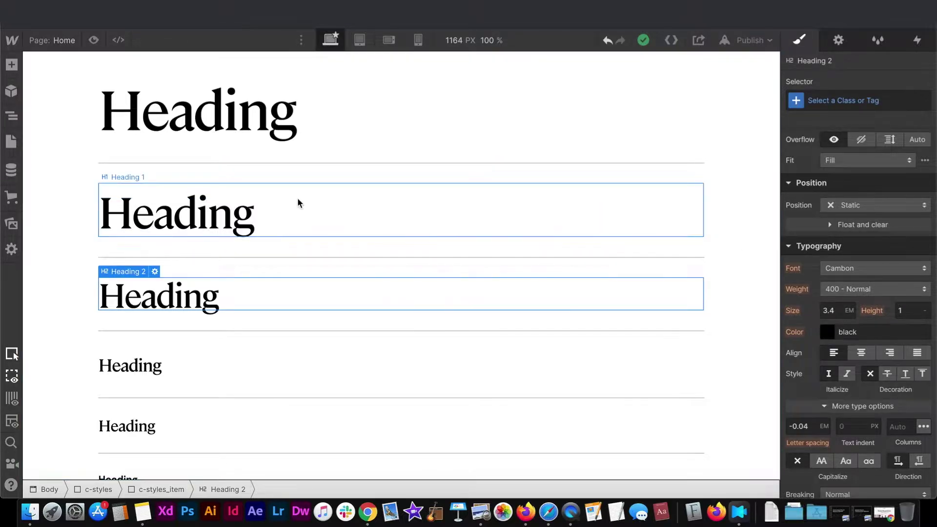
left_click(12, 115)
Select Body with the Body (All Pages) selector and start editing its font size
left_click(57, 90)
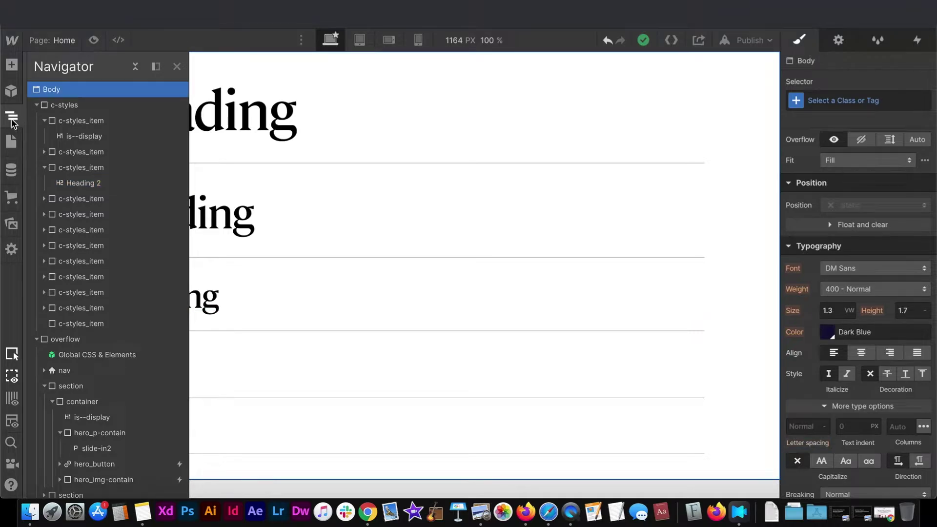
left_click(12, 117)
left_click(805, 101)
left_click(810, 175)
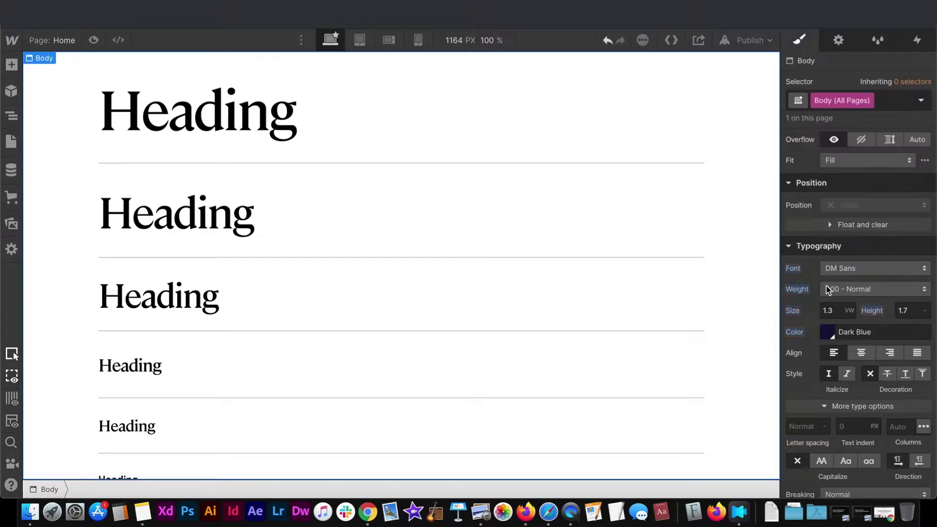
left_click(834, 310)
Try body text sizes between 12 and 16 px, then set the size to 1.3vw
type("16")
key("Return")
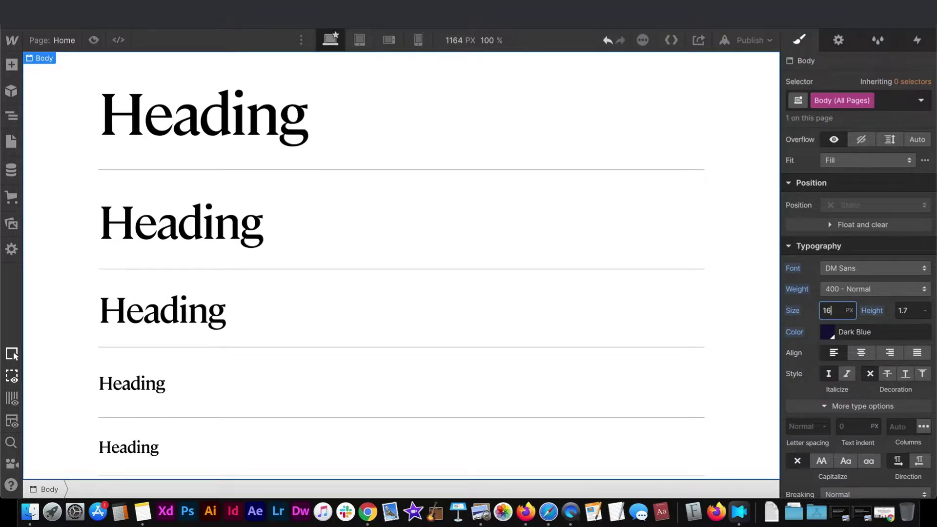
key("Down")
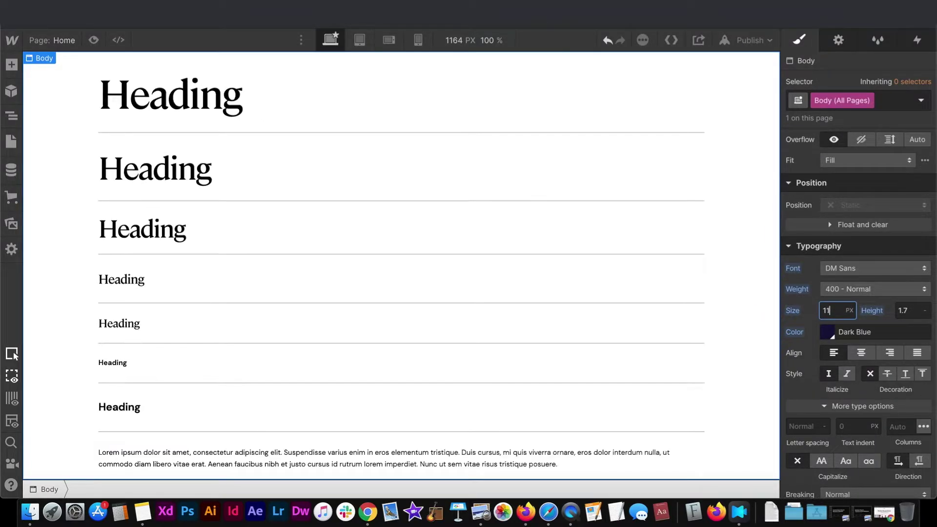
key("Up")
key("Up")
key("Up")
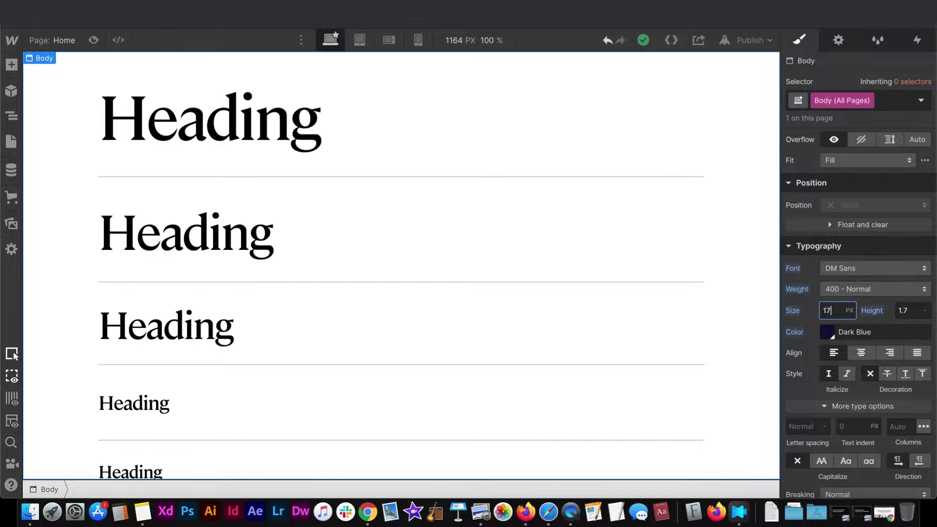
key("Down")
key("Down")
key("Down")
key("Up")
key("Up")
key("Up")
key("Down")
key("Down")
key("Down")
key("Down")
key("Down")
key("Down")
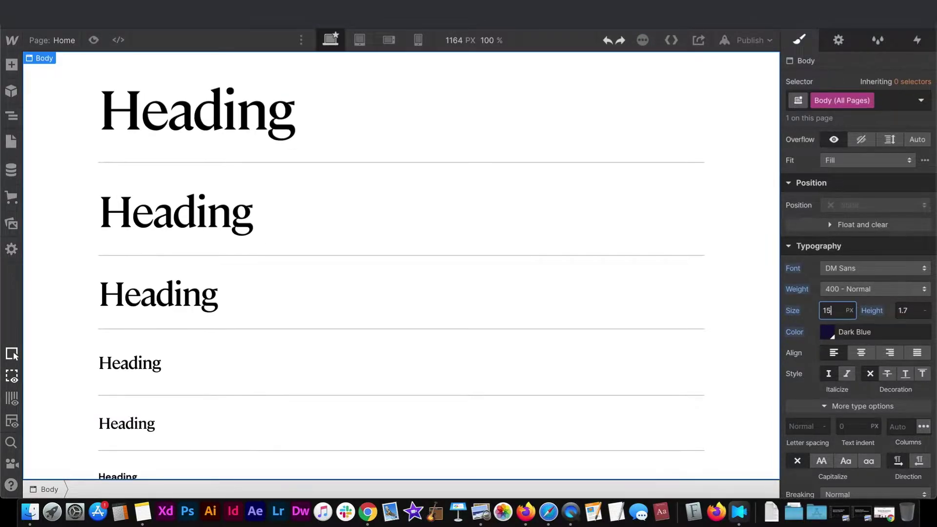
key("Down")
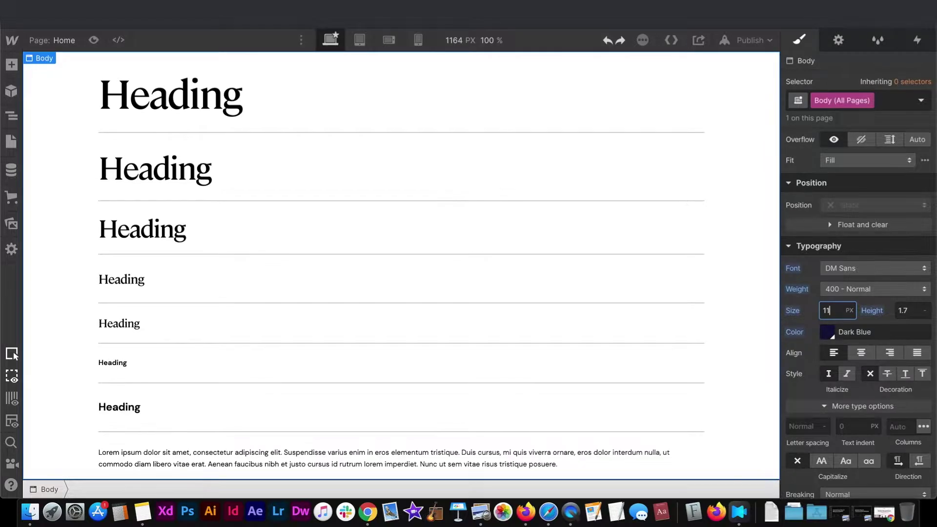
key("Up")
key("Up")
key("Up")
key("Up")
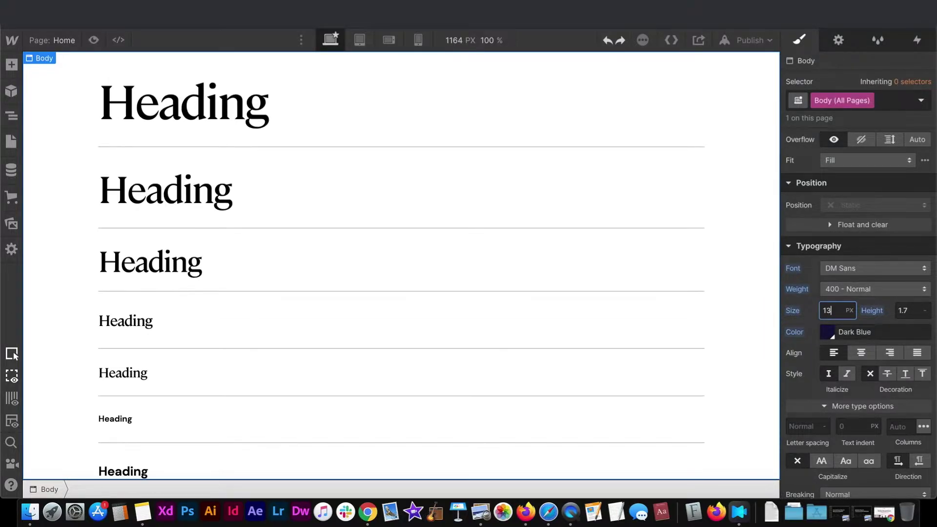
key("BackSpace")
key("BackSpace")
type("1.3vw")
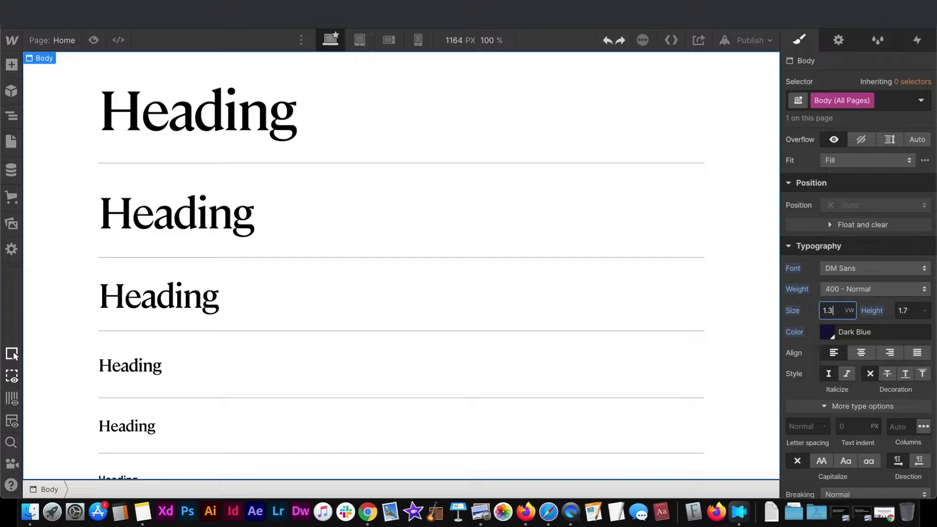
Set the c-styles block's Display to None, then select the hero heading and review the page
left_click(9, 117)
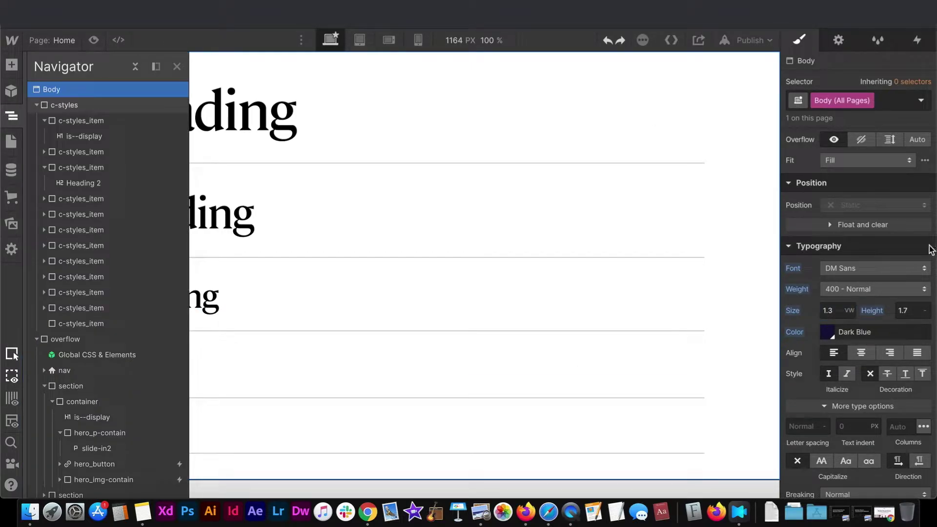
left_click(84, 103)
scroll(917, 219, "up", 5)
left_click(922, 159)
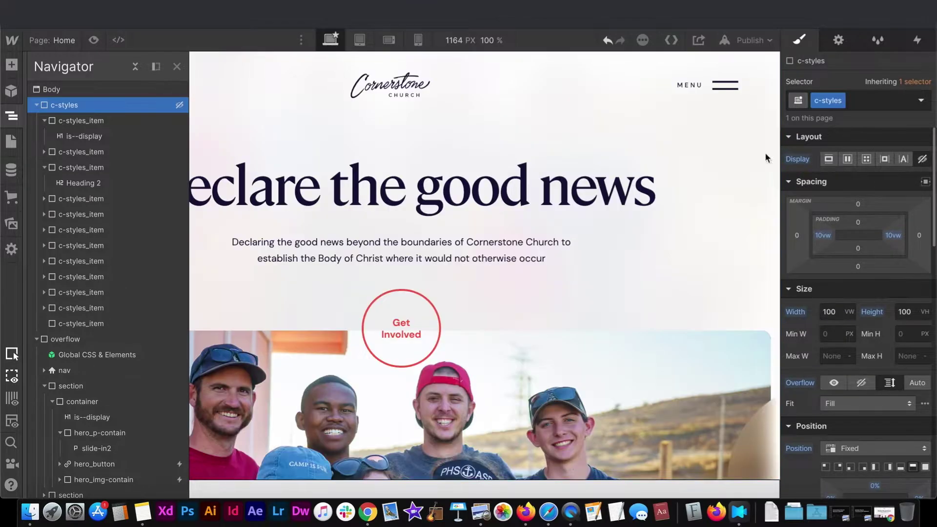
left_click(384, 177)
scroll(438, 251, "down", 10)
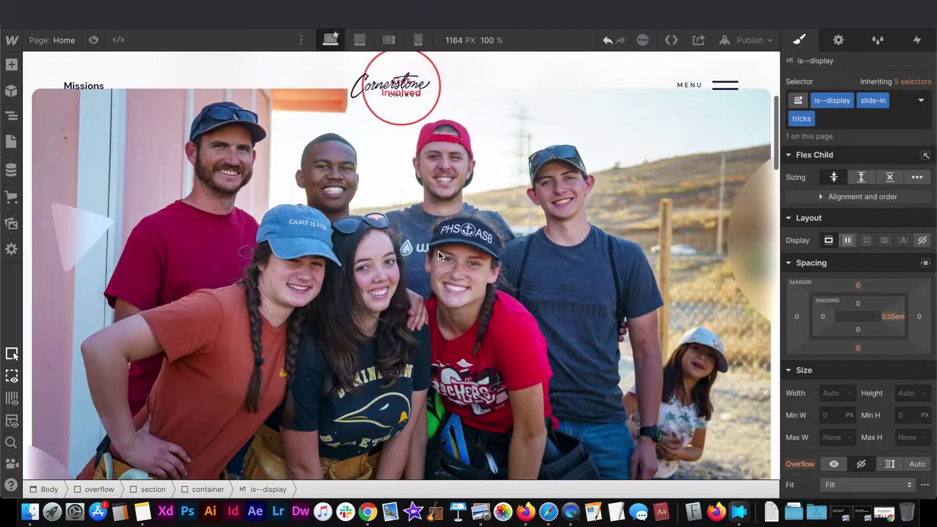
scroll(438, 251, "down", 10)
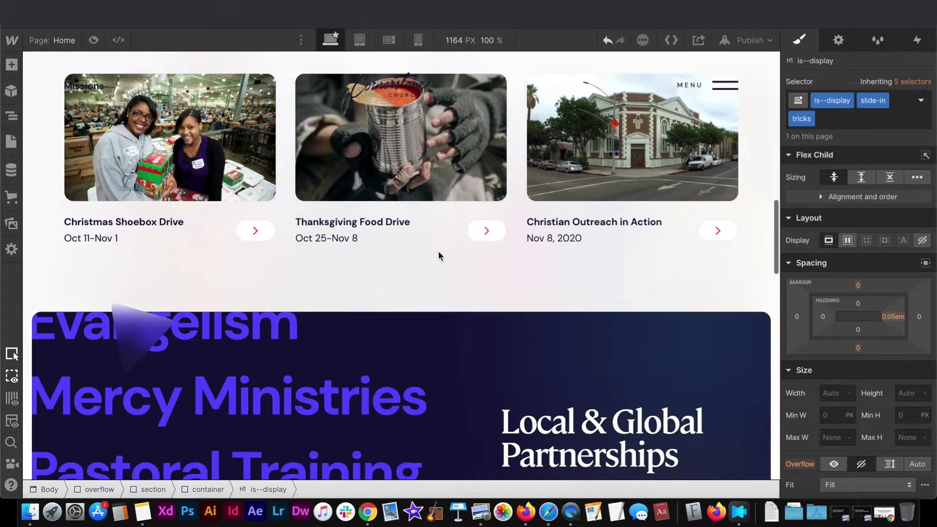
scroll(438, 250, "down", 10)
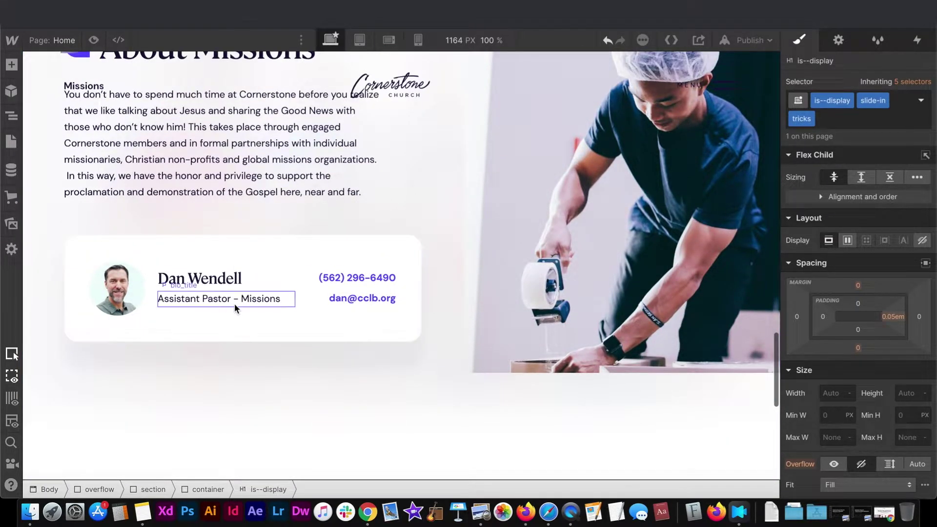
left_click(234, 303)
scroll(834, 361, "down", 5)
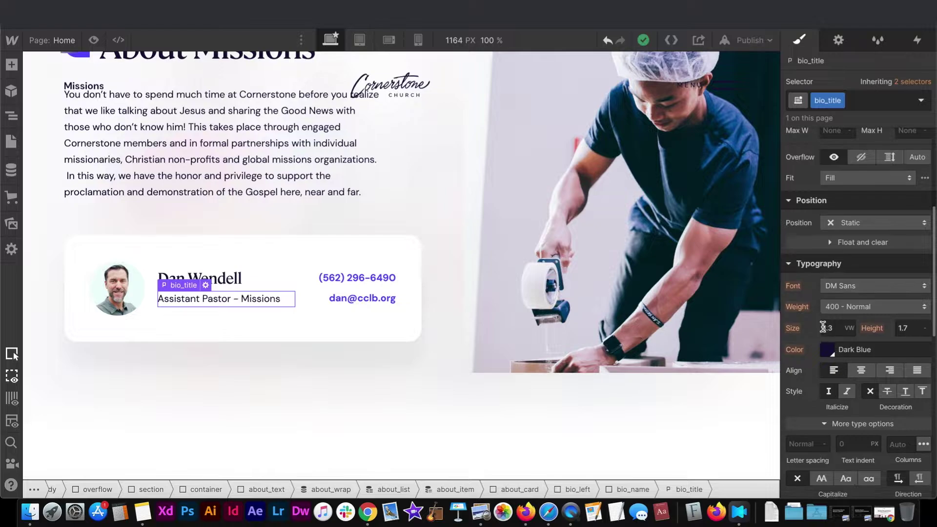
left_click(805, 305)
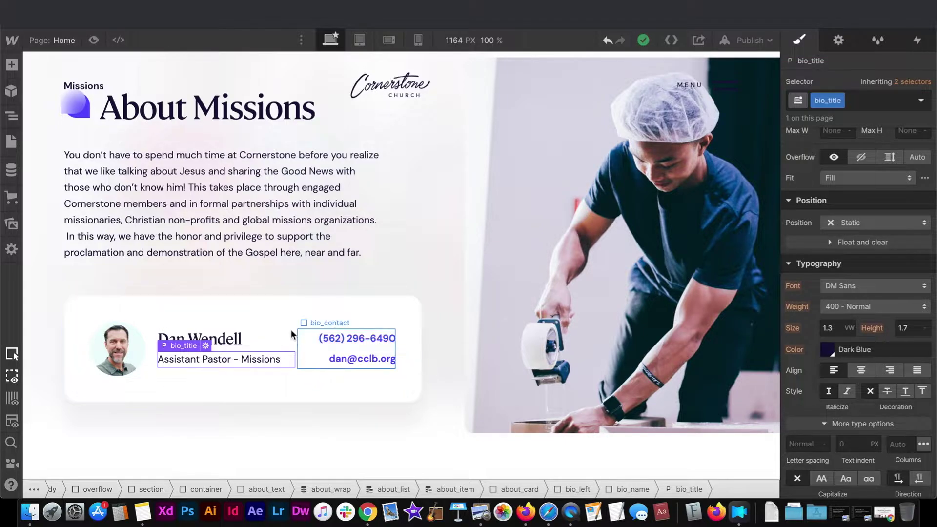
left_click(233, 192)
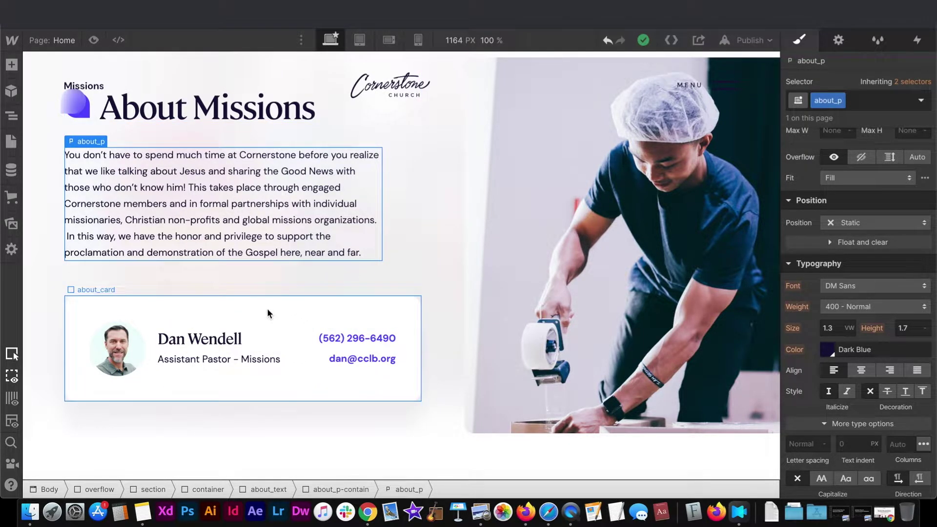
left_click(157, 316)
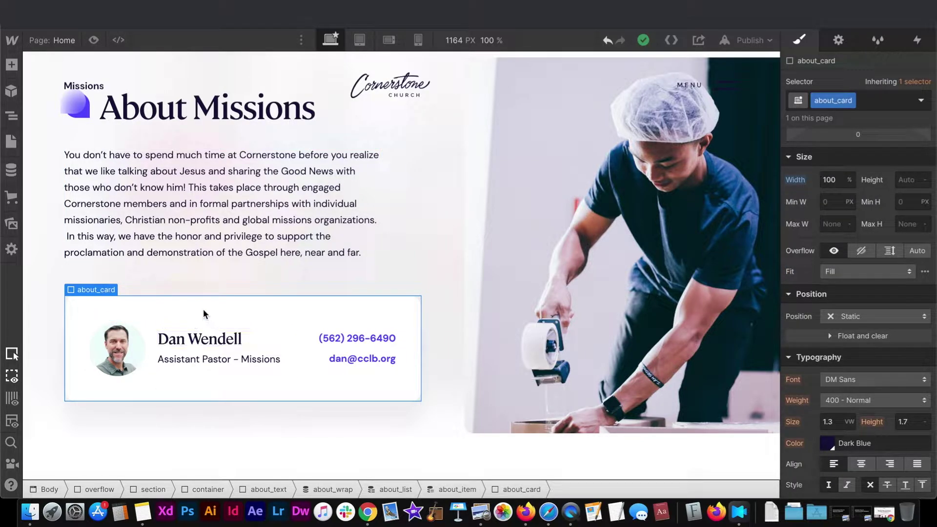
Set the about card's text size to 1em, then try 0.9em and 0.7em
scroll(841, 303, "down", 3)
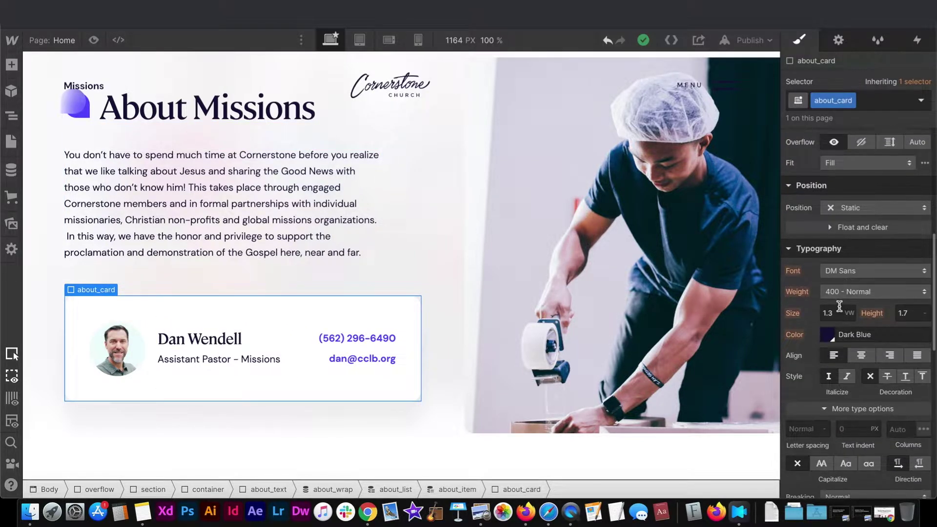
left_click(839, 311)
type("1")
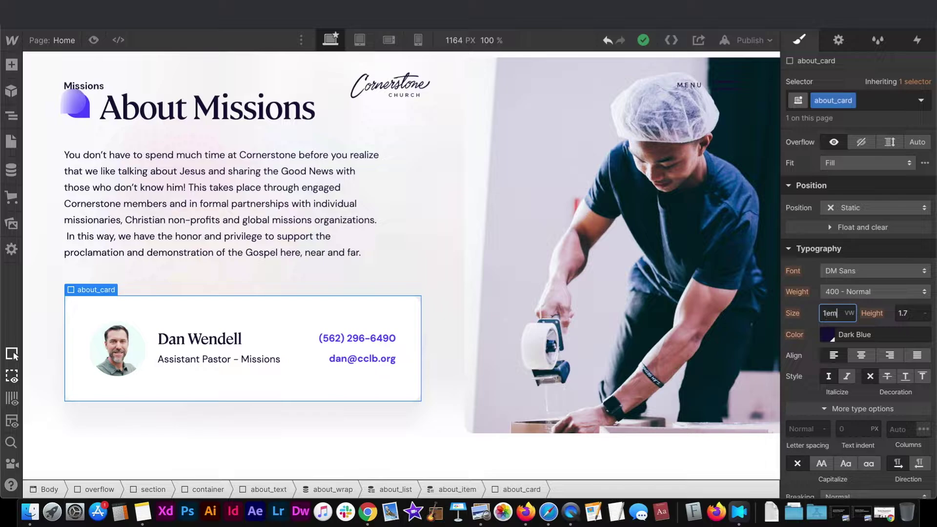
type("em")
key("Return")
key("BackSpace")
type("0.9")
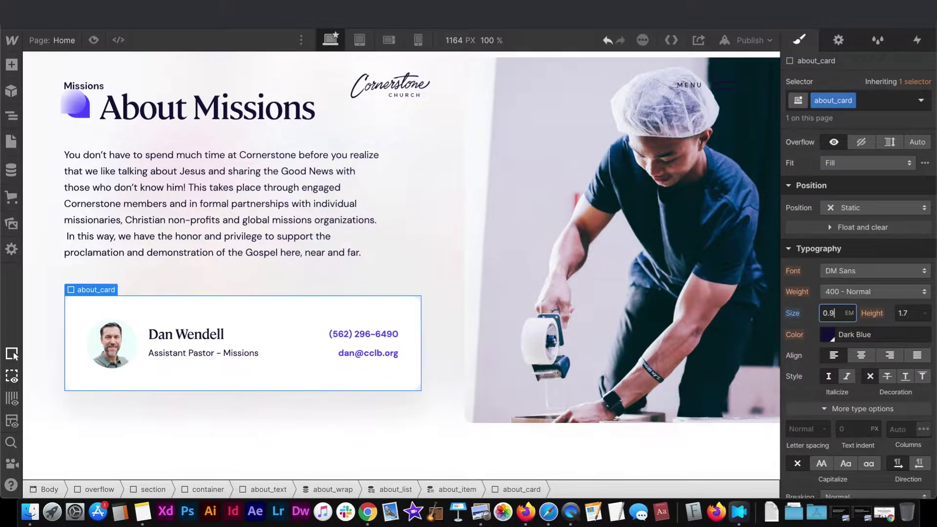
key("BackSpace")
type("7")
Nudge the card text size between 0.9 and 1.1 em, then return it to 1.3vw
key("Up")
key("Up")
key("Up")
key("Up")
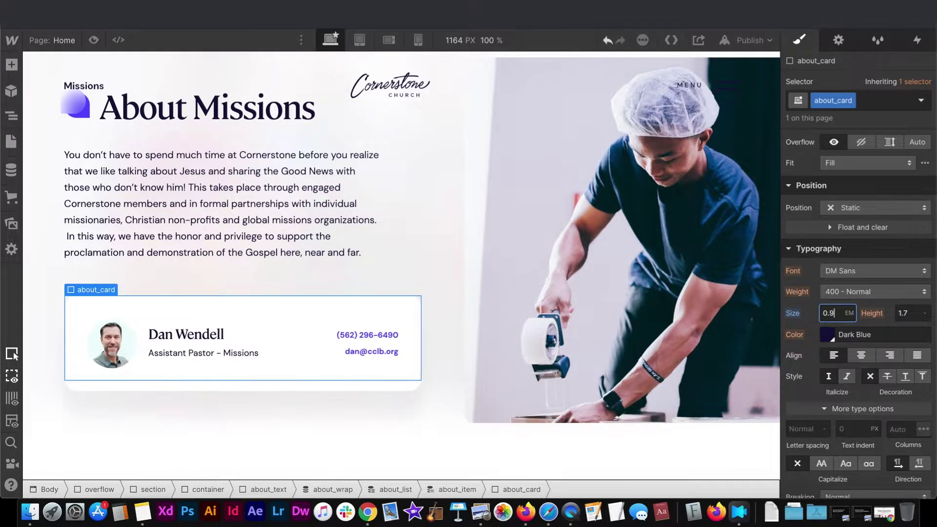
key("Down")
key("Down")
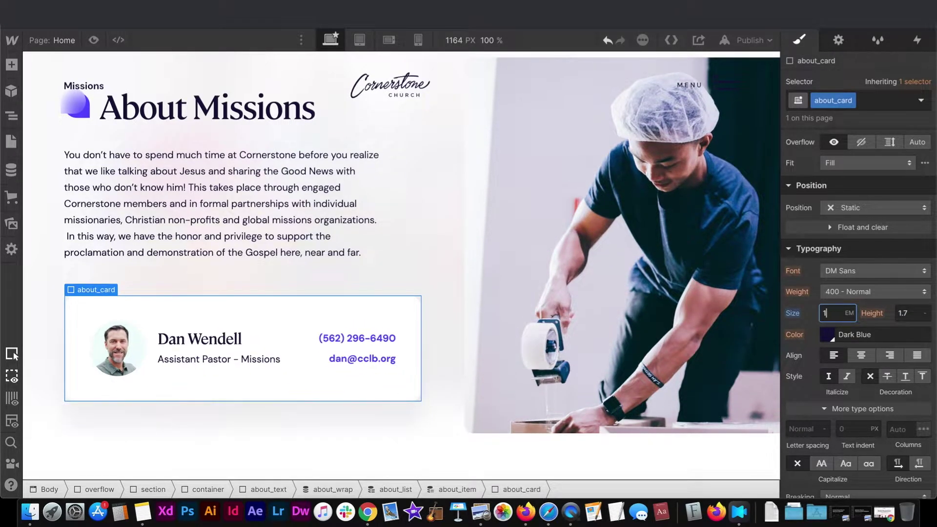
key("Up")
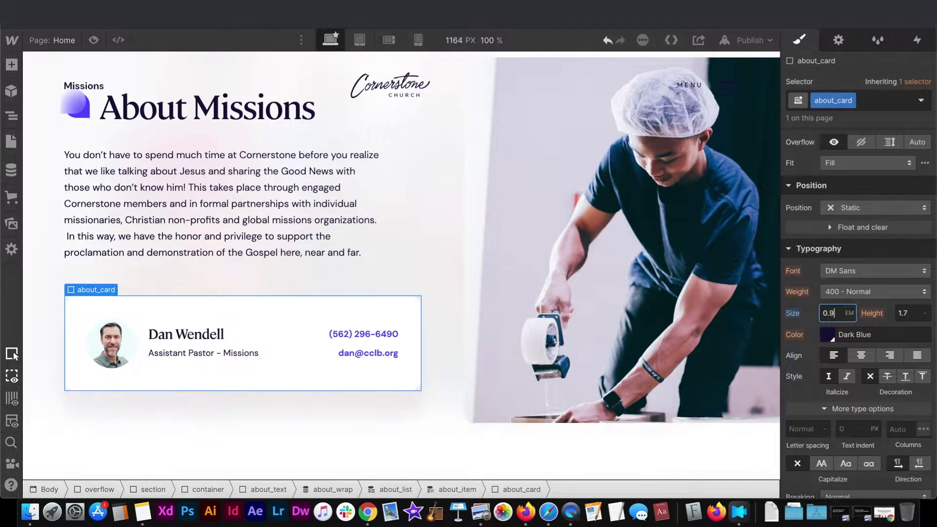
key("Down")
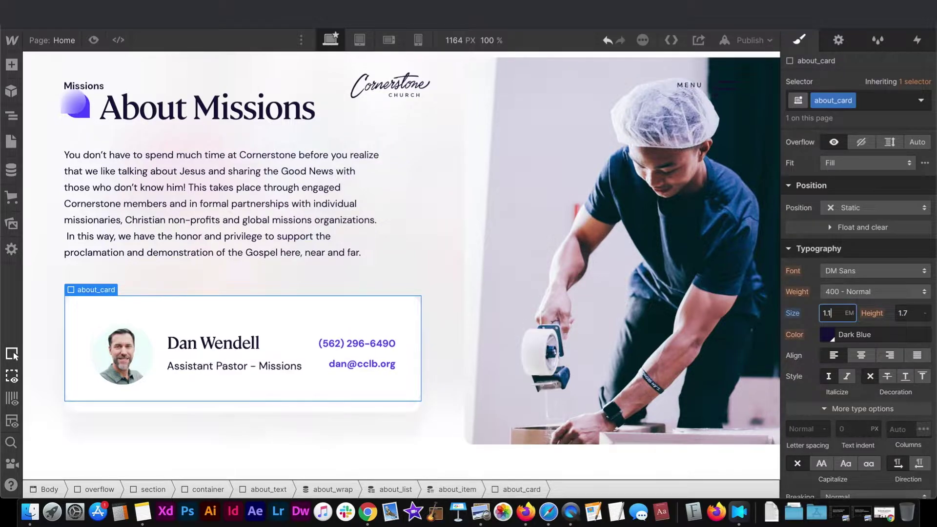
key("Up")
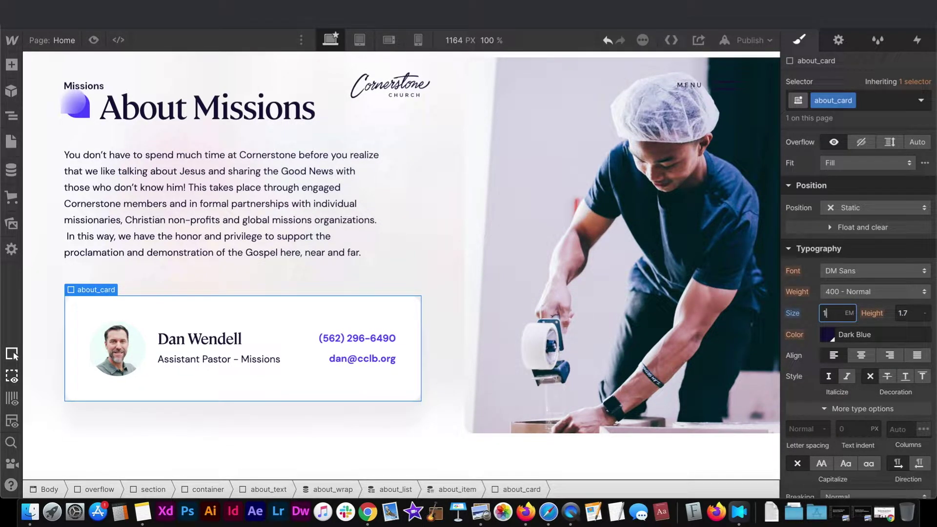
type("1.3vw")
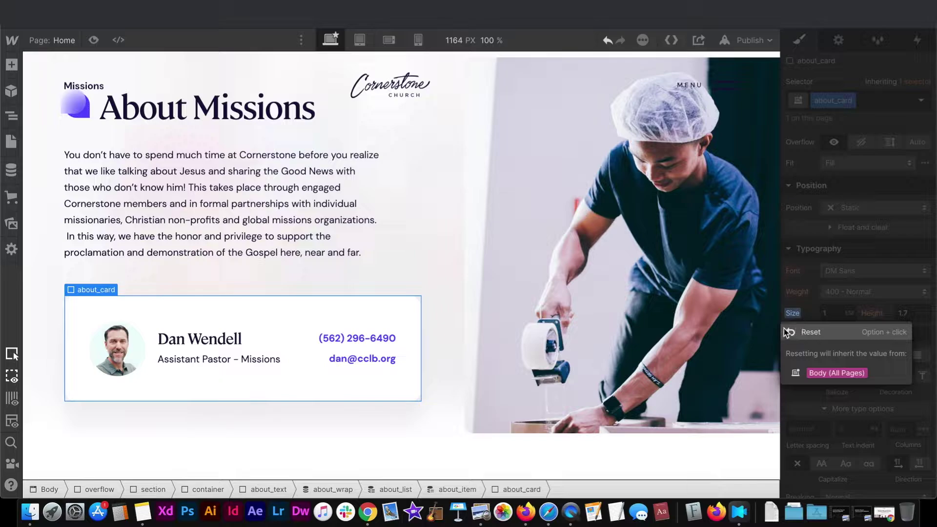
key("Return")
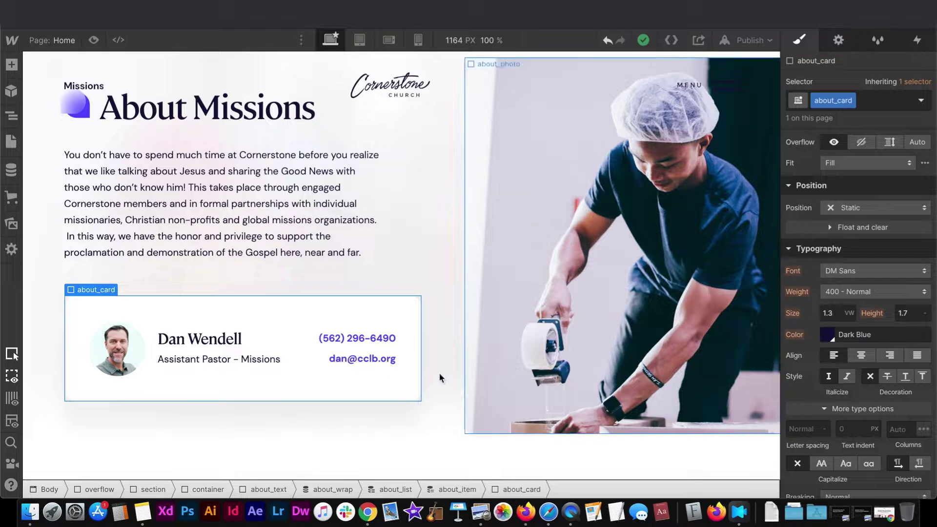
scroll(439, 376, "down", 5)
Return to the hero, select the Size value, and open the Navigator listing the about card items
scroll(439, 376, "up", 2)
scroll(447, 268, "up", 9)
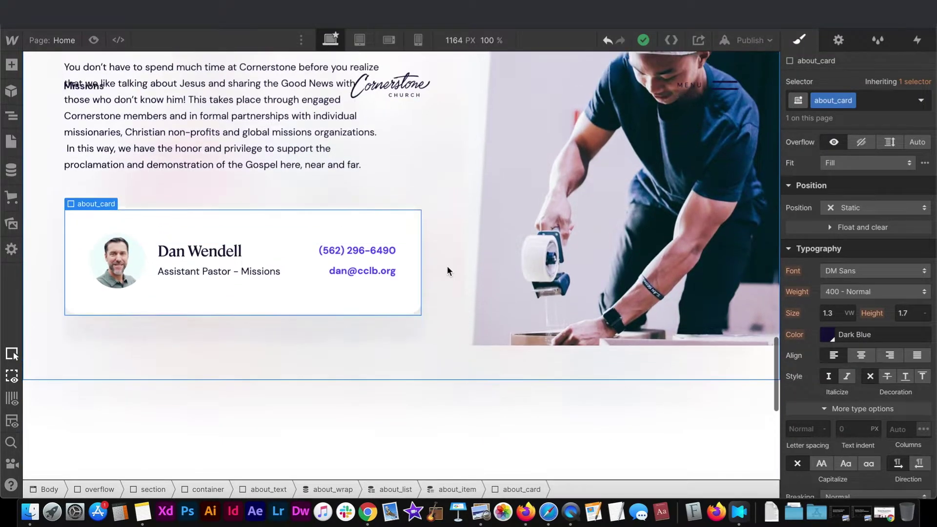
scroll(447, 266, "up", 12)
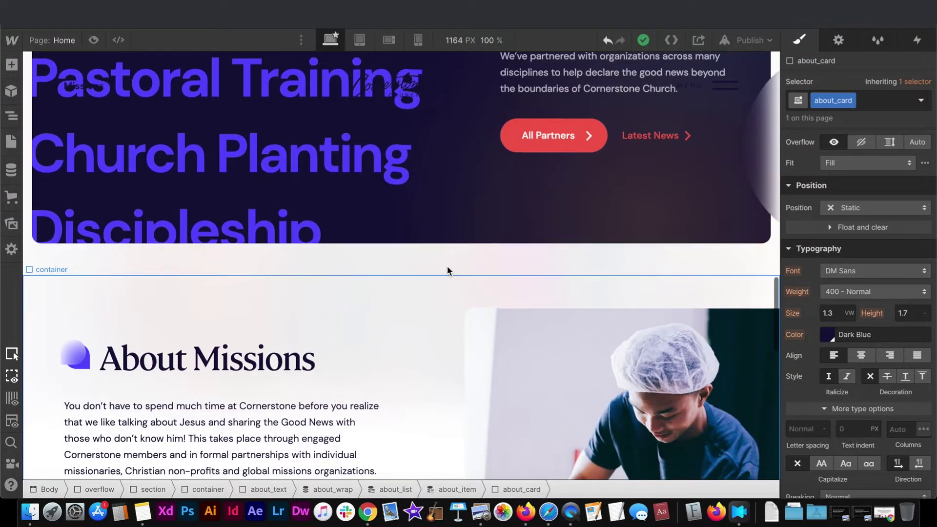
scroll(447, 266, "up", 4)
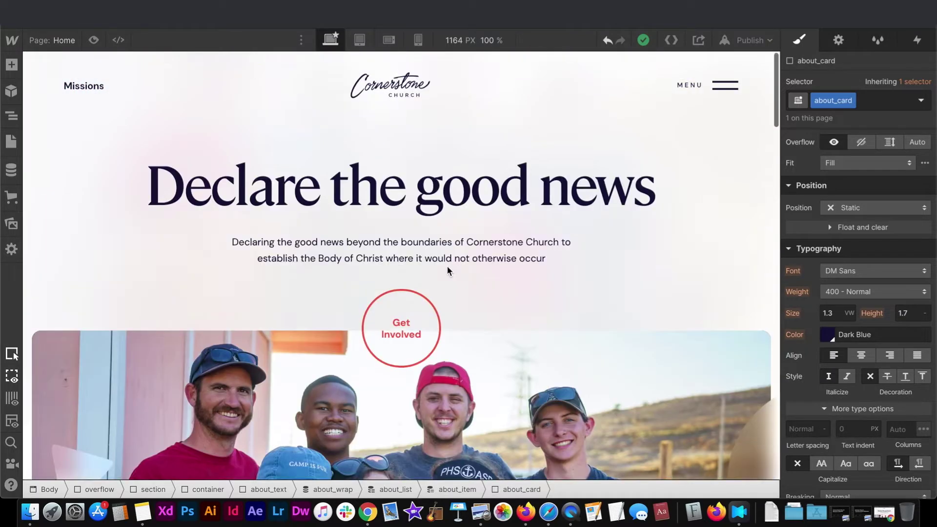
left_click(835, 315)
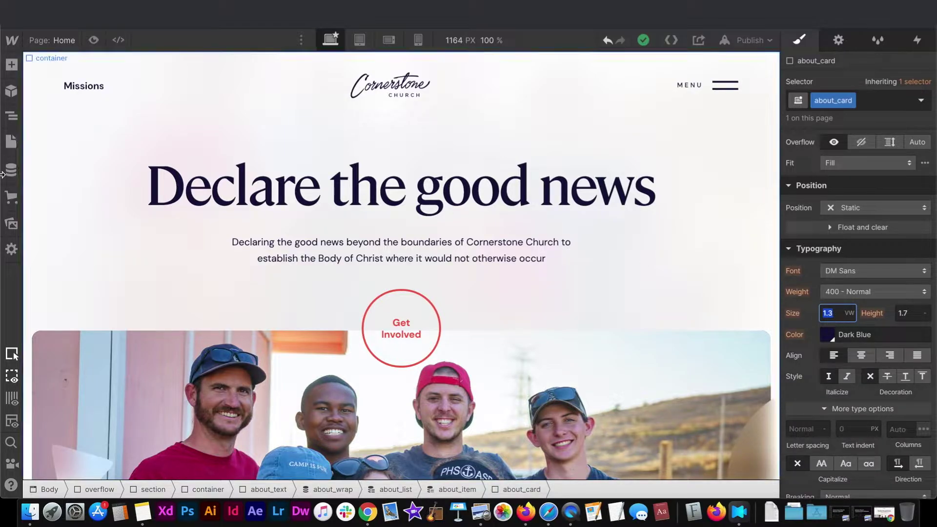
left_click(13, 116)
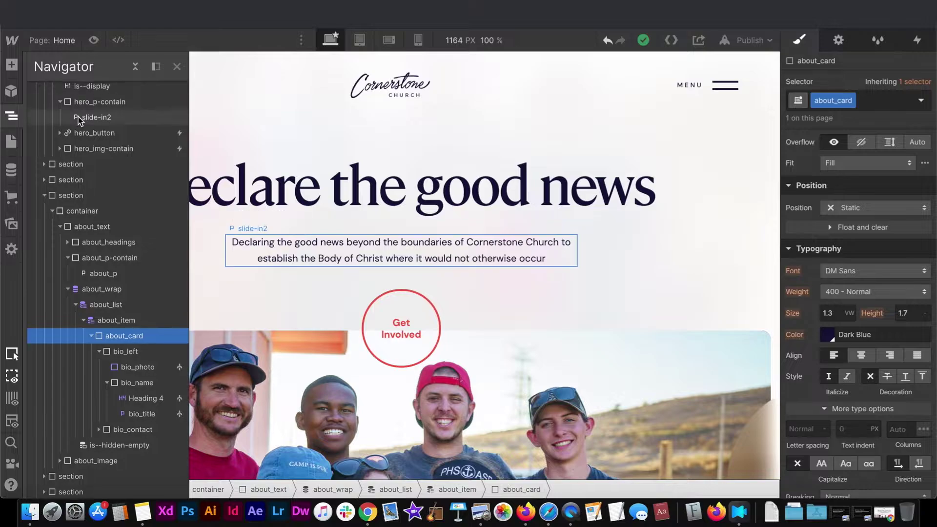
Select Body, view the page at tablet and mobile-landscape widths, and return to 1164 px desktop
scroll(78, 116, "up", 7)
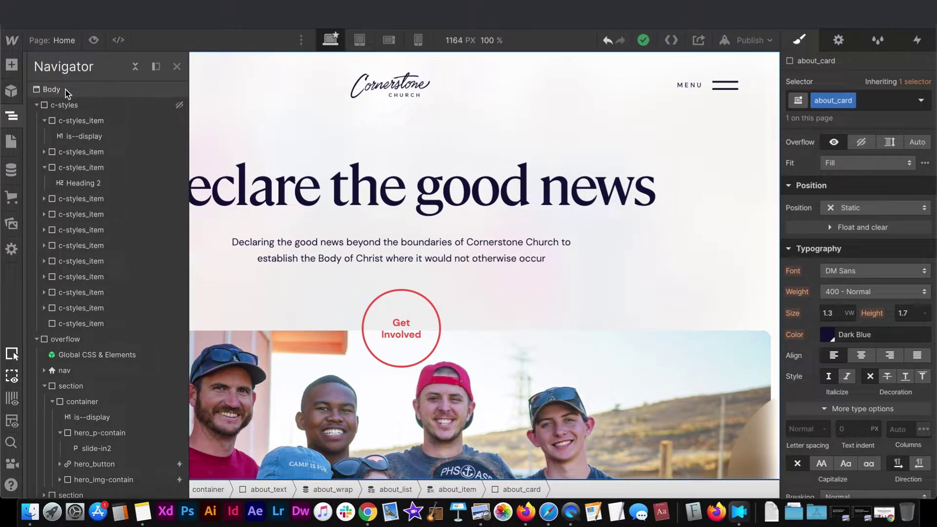
left_click(67, 92)
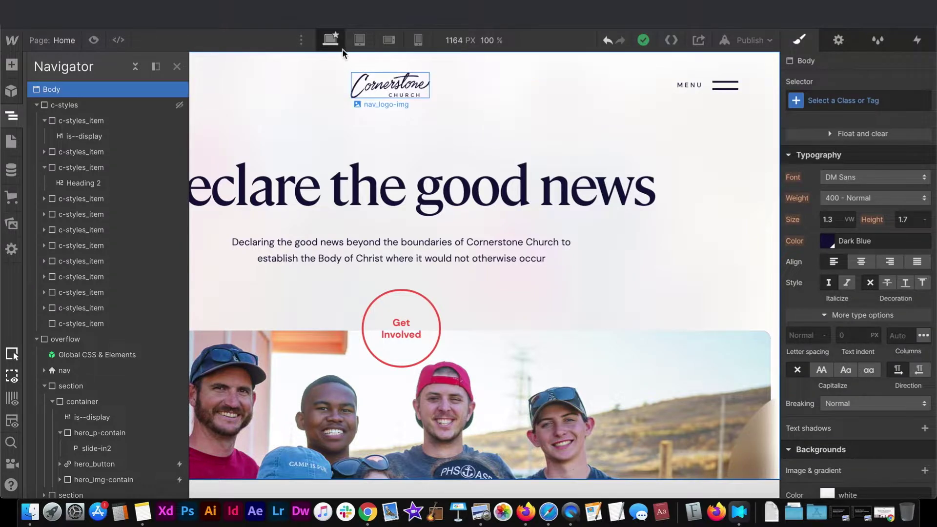
left_click(389, 40)
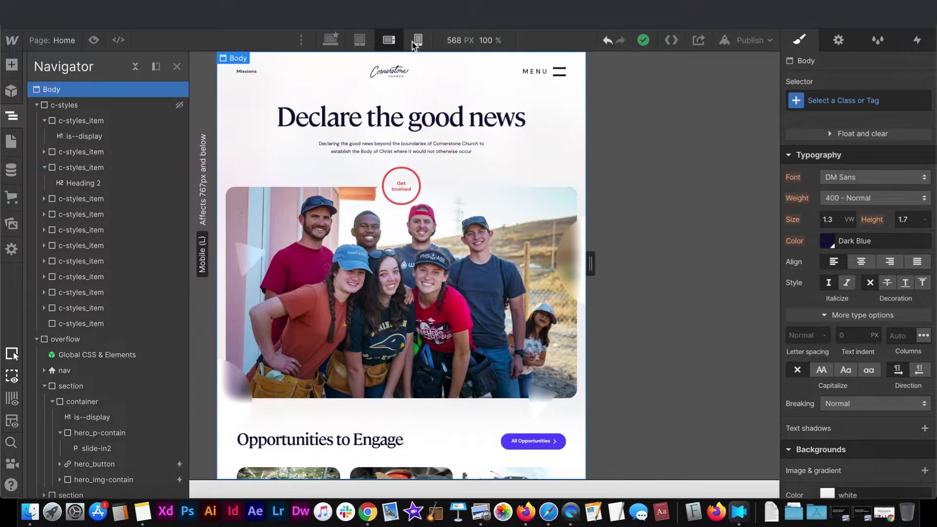
left_click(334, 39)
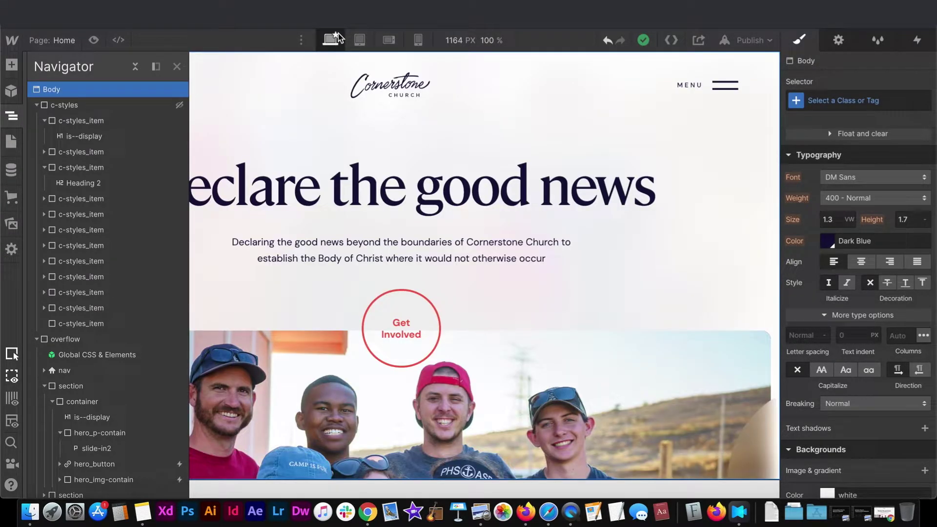
left_click(389, 39)
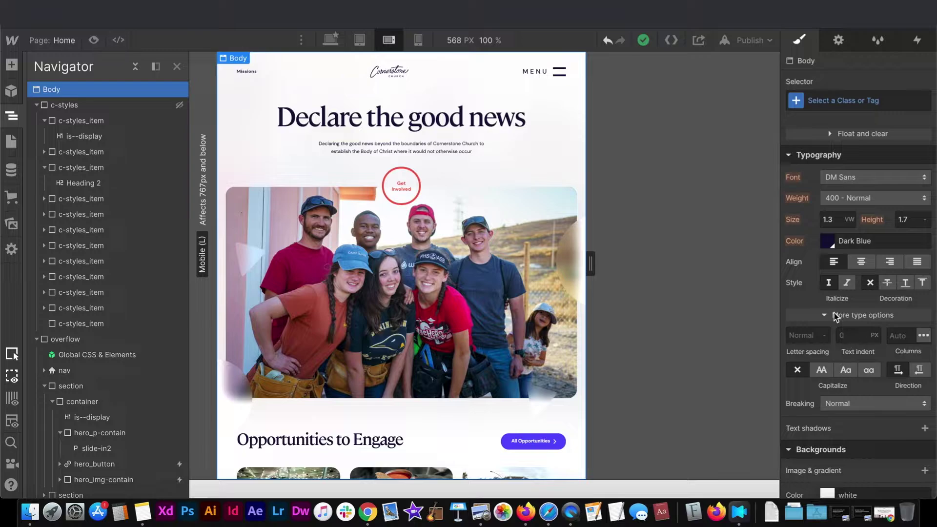
scroll(834, 312, "down", 3)
scroll(833, 312, "up", 3)
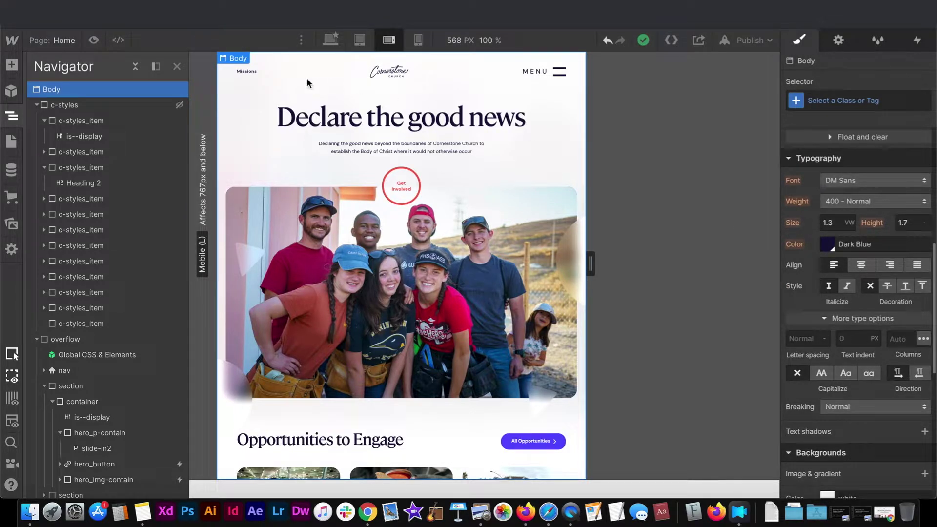
left_click(330, 40)
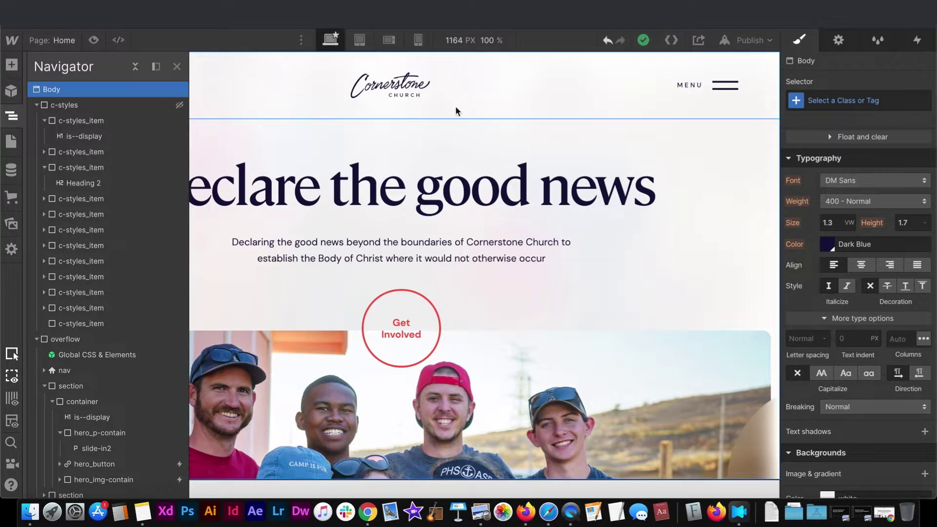
left_click(463, 204)
scroll(462, 201, "down", 1)
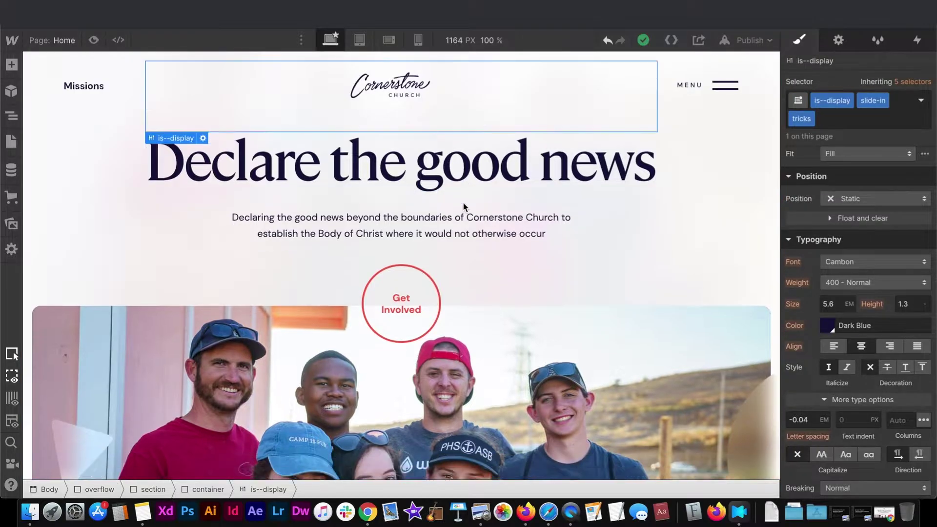
scroll(462, 201, "down", 10)
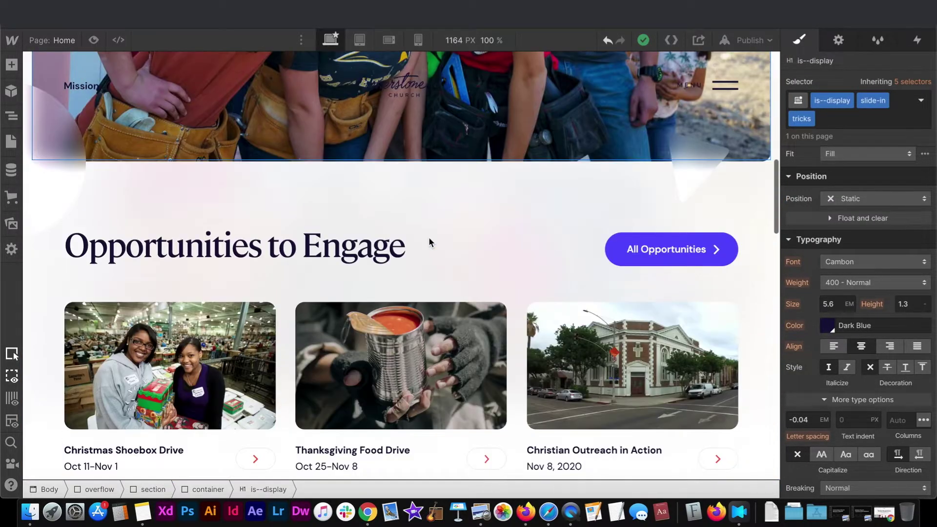
scroll(429, 238, "down", 15)
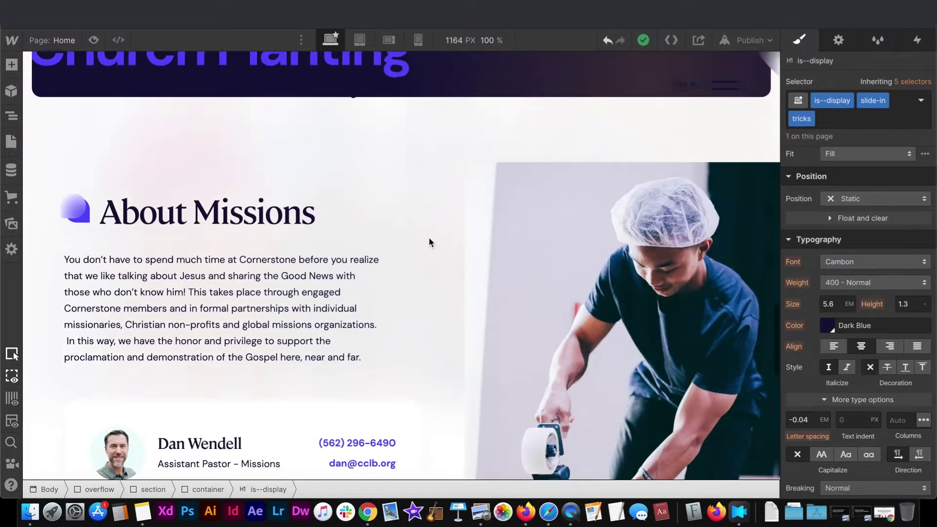
scroll(429, 243, "down", 5)
left_click(313, 278)
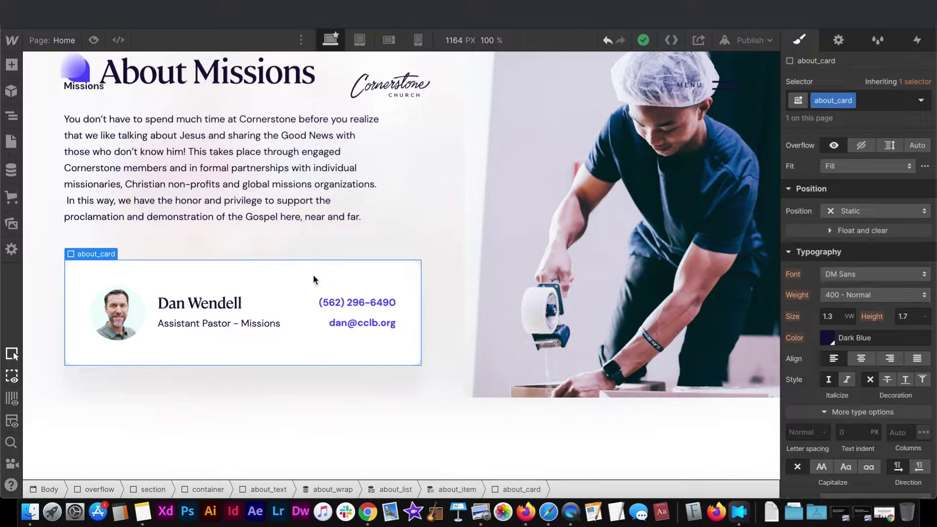
scroll(313, 279, "up", 2)
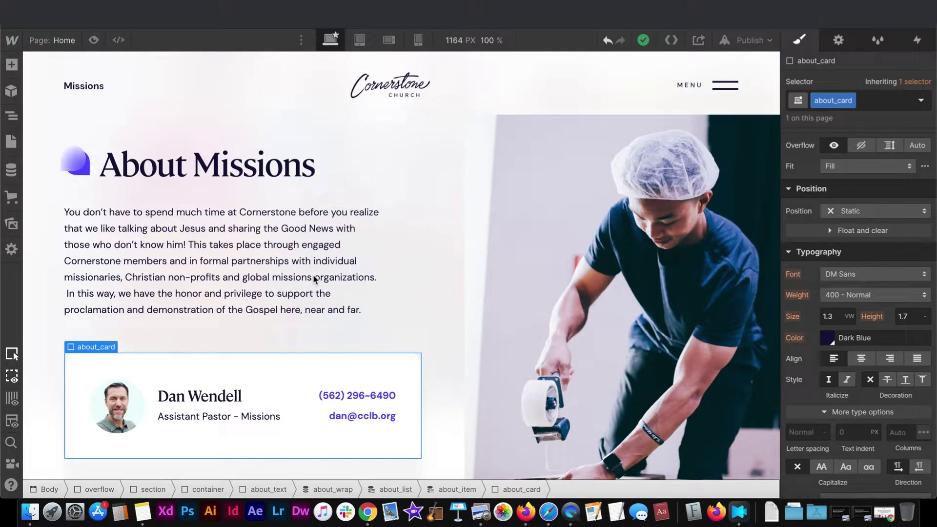
scroll(313, 278, "up", 6)
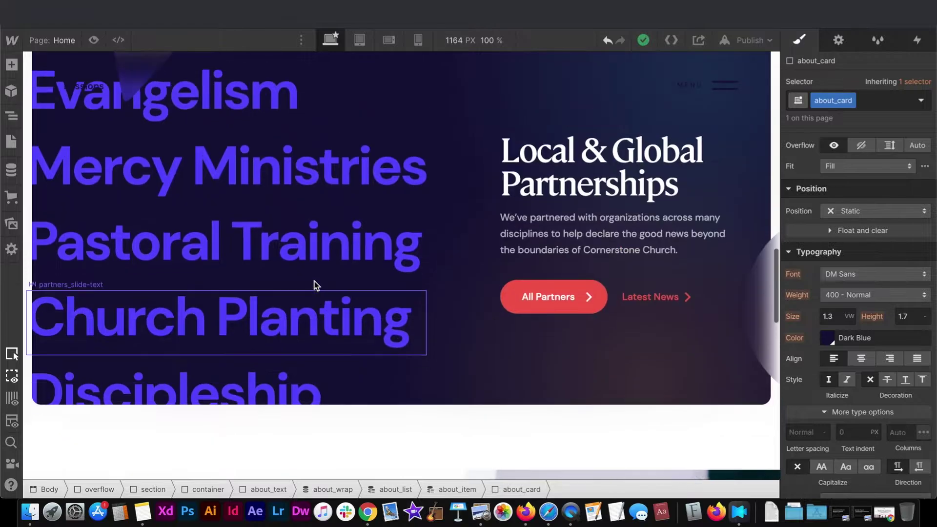
scroll(314, 281, "up", 2)
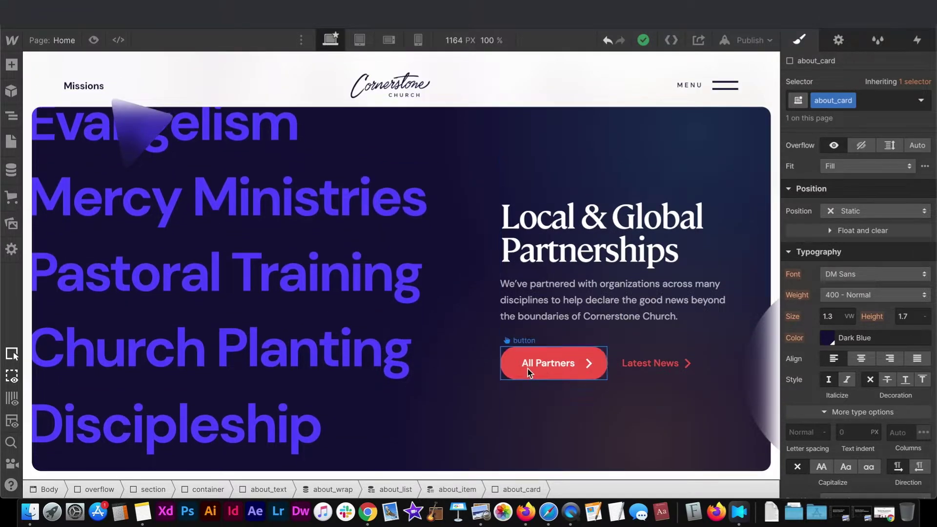
Select the All Partners button, then the About Missions photo and its about_image wrapper
left_click(557, 361)
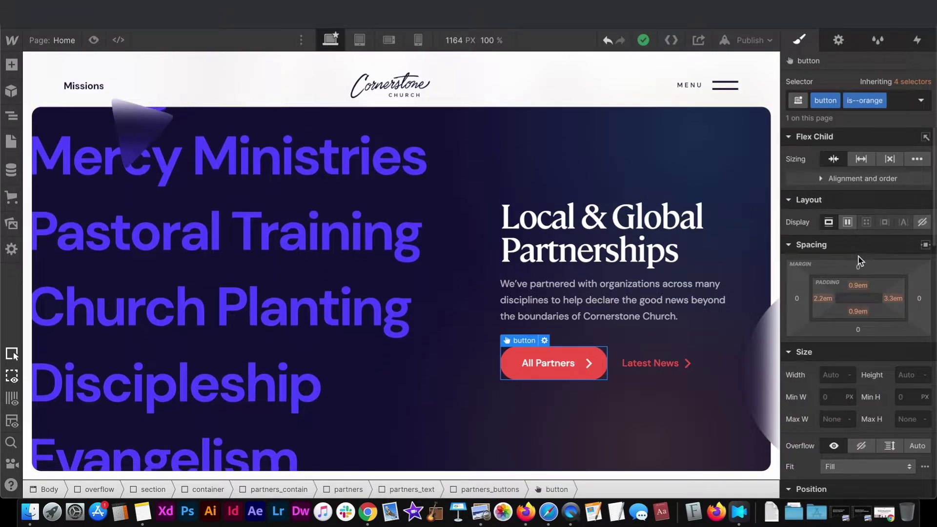
scroll(668, 298, "down", 3)
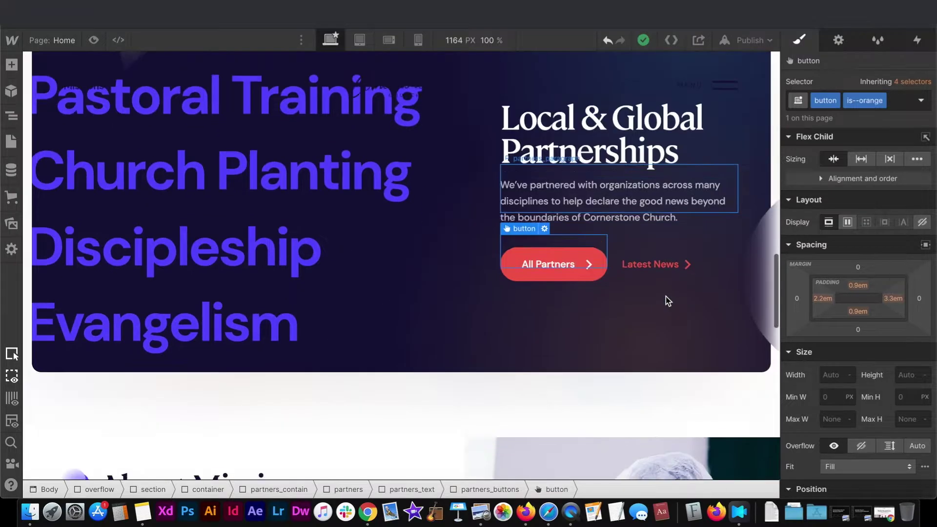
scroll(665, 297, "down", 7)
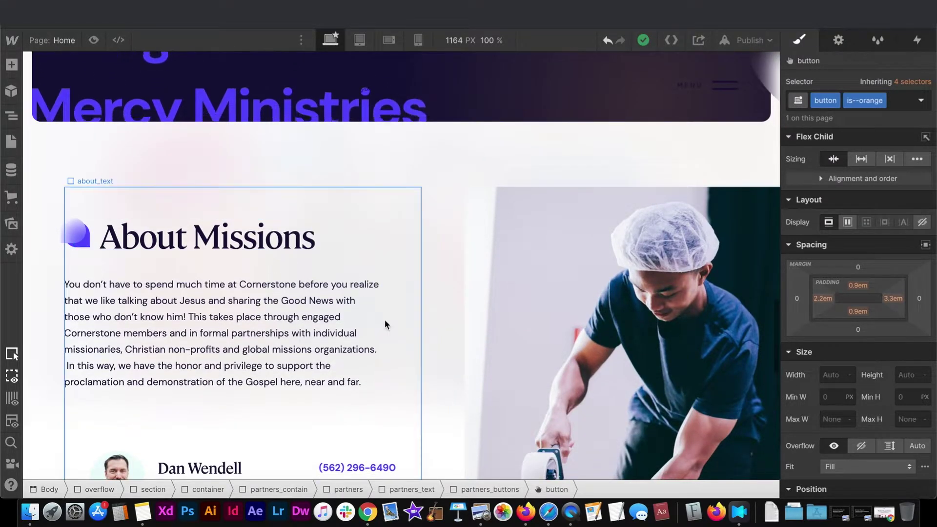
scroll(385, 323, "down", 3)
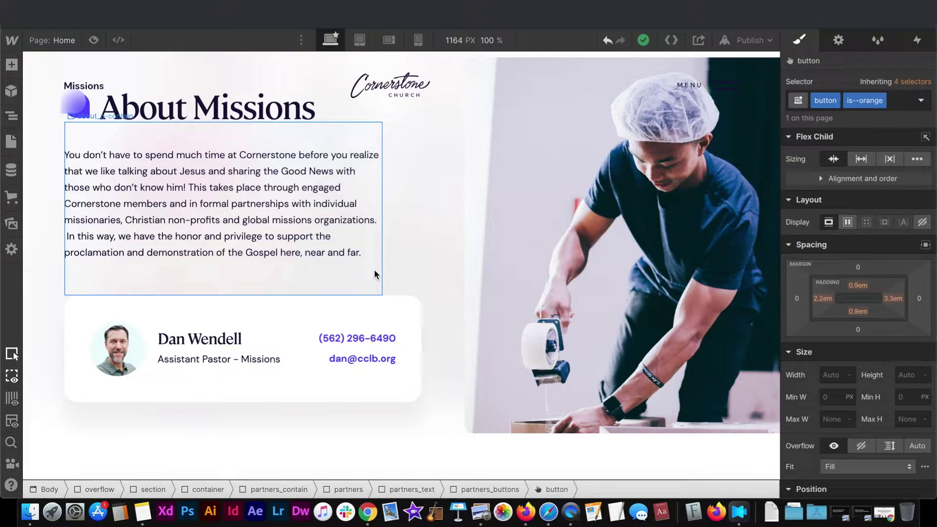
scroll(439, 279, "up", 1)
left_click(561, 217)
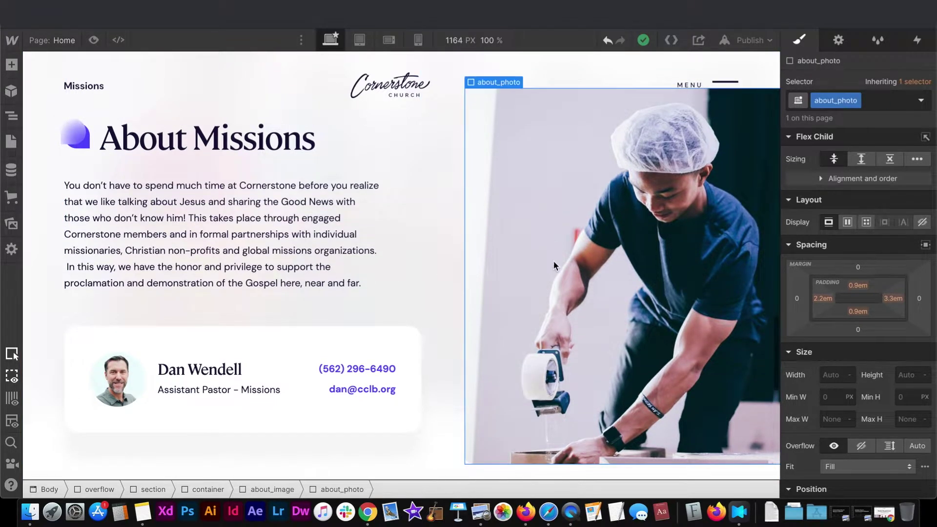
left_click(272, 488)
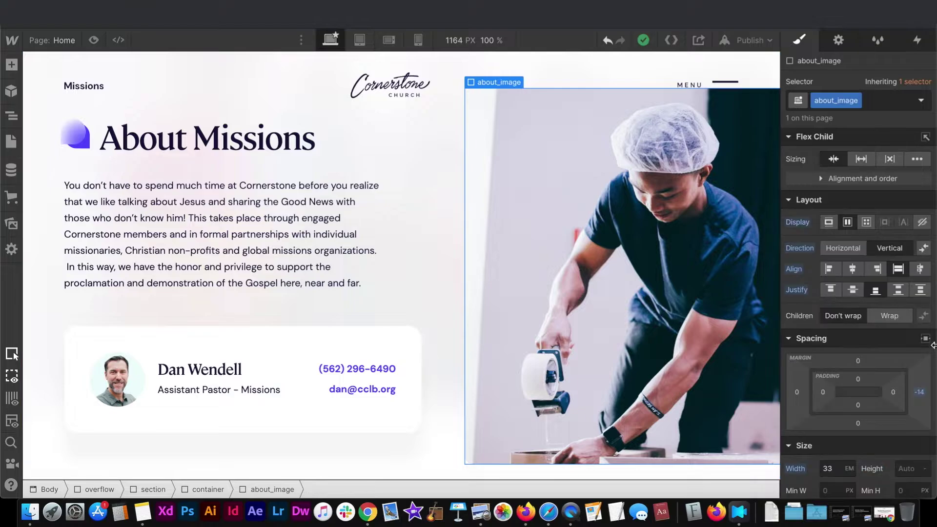
Return to the top of the page and show the Layout, Basic and Typography elements available to add
scroll(889, 441, "down", 2)
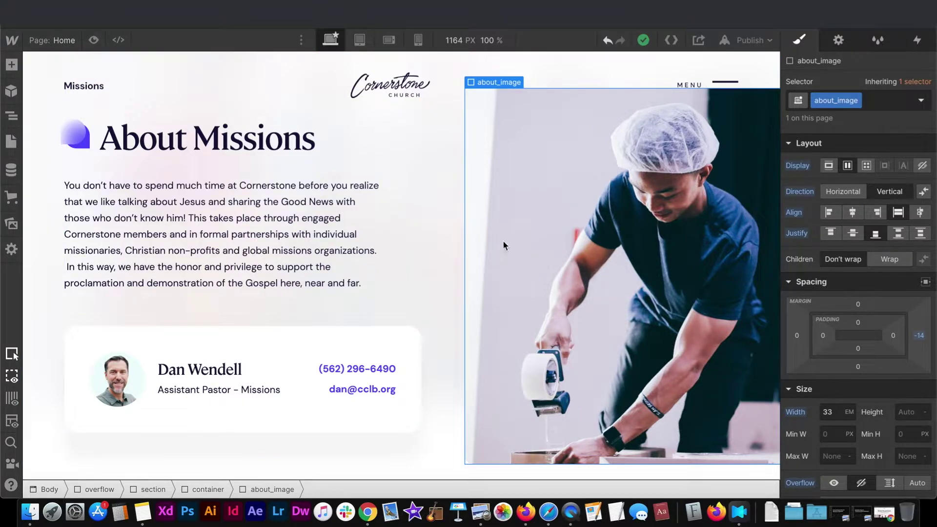
scroll(517, 247, "up", 20)
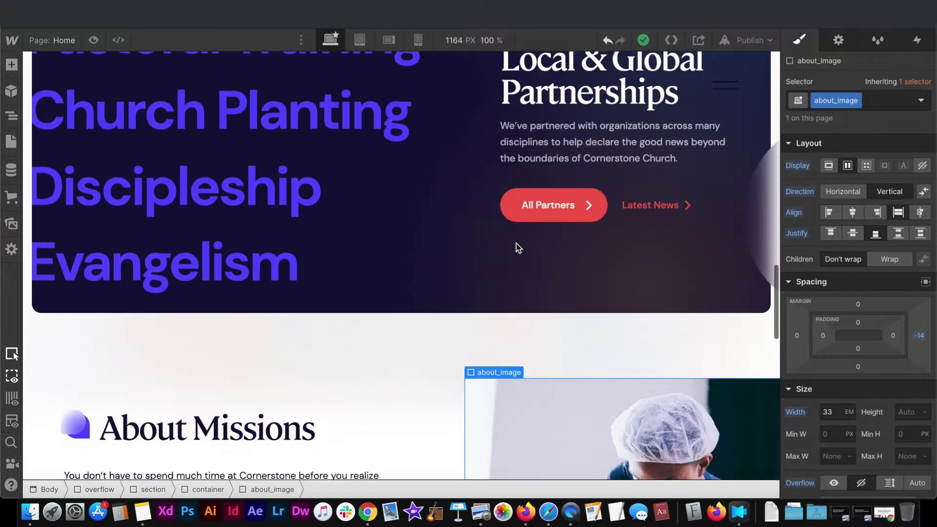
scroll(517, 247, "up", 10)
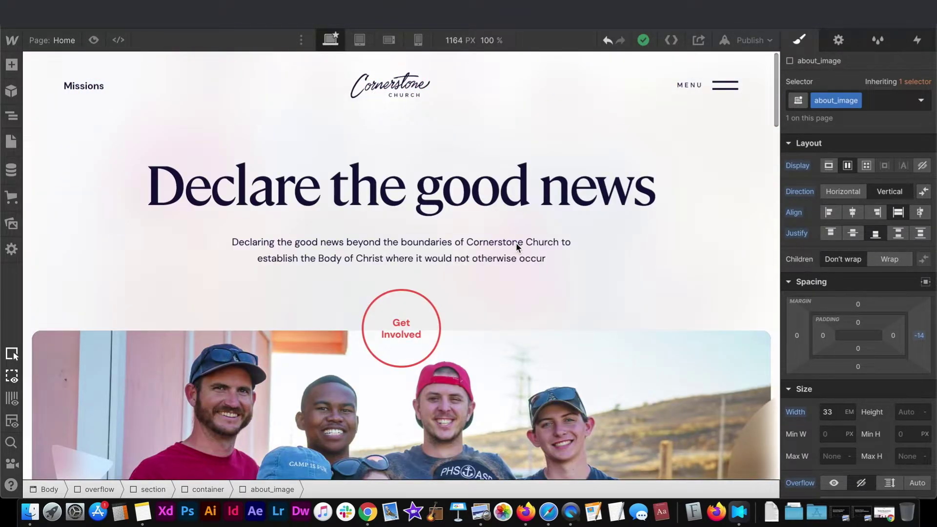
left_click(10, 64)
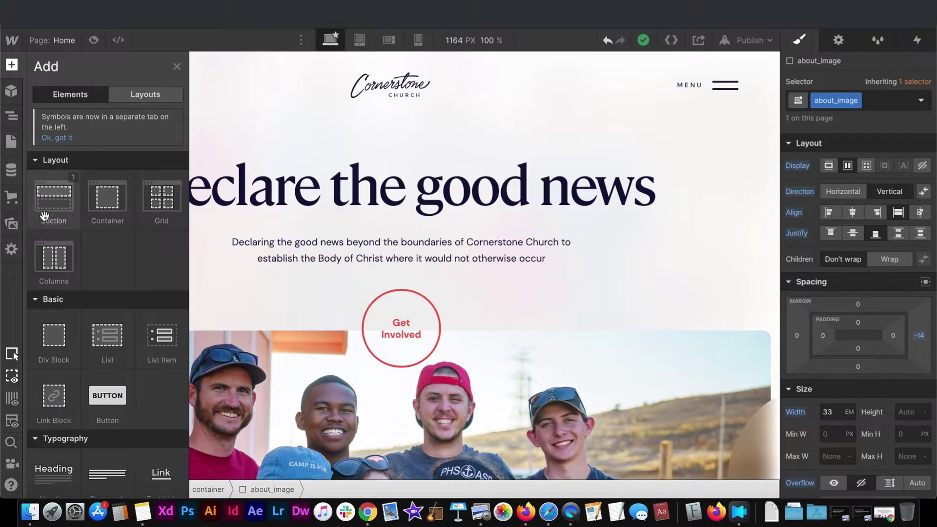
Widen the Designer canvas to 2000 px
left_click(259, 257)
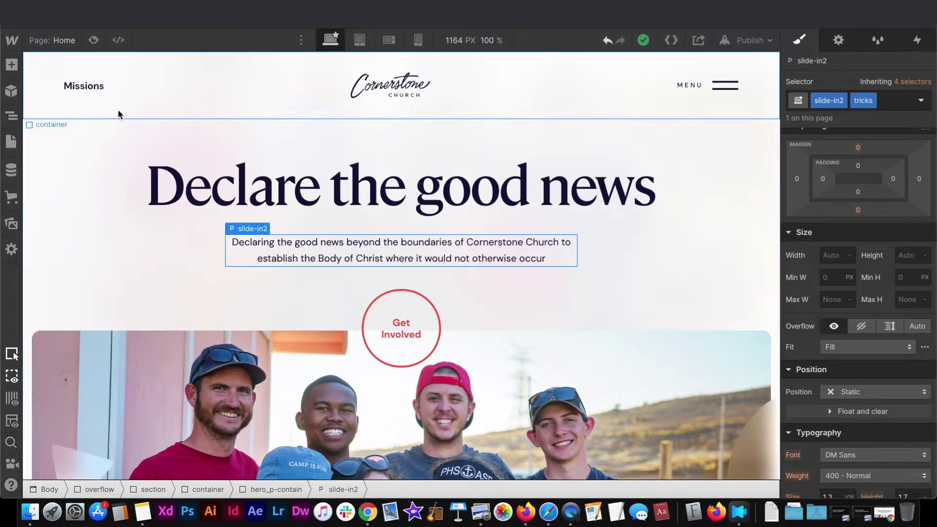
left_click(118, 109)
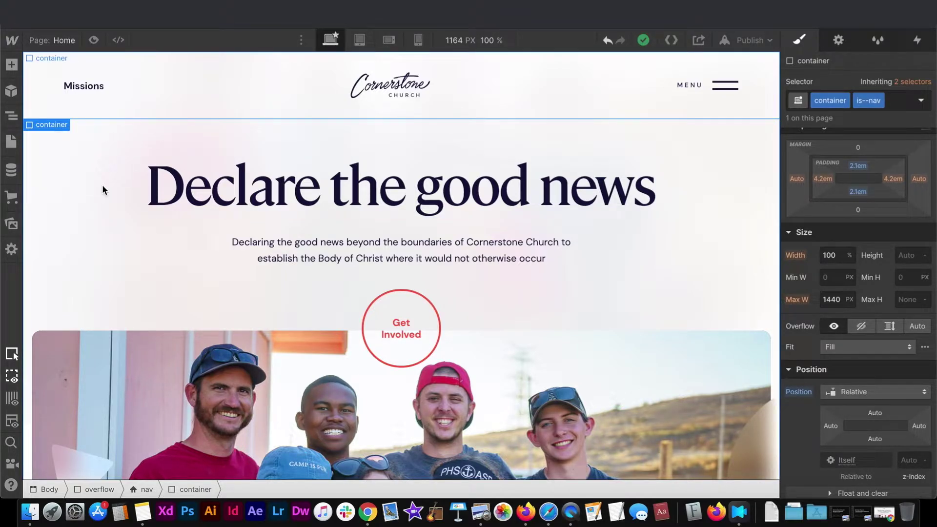
left_click(455, 42)
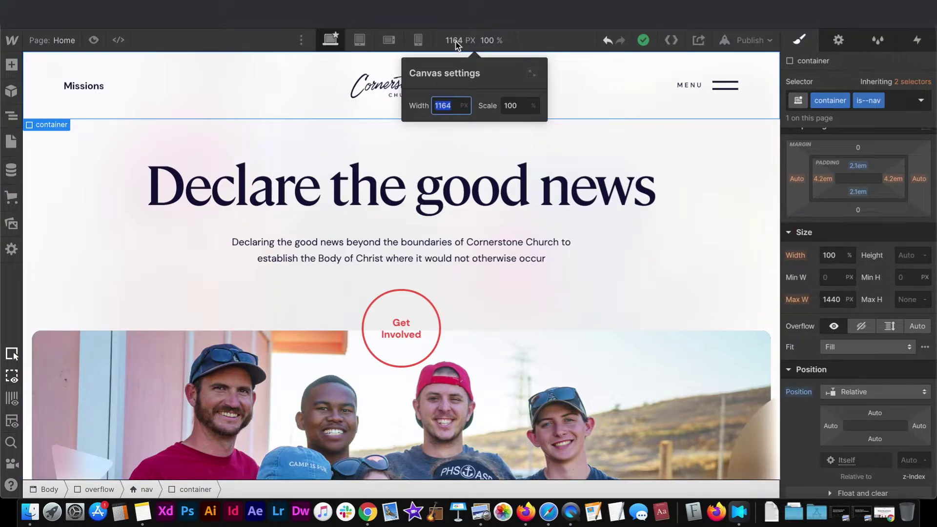
type("2000")
key("Return")
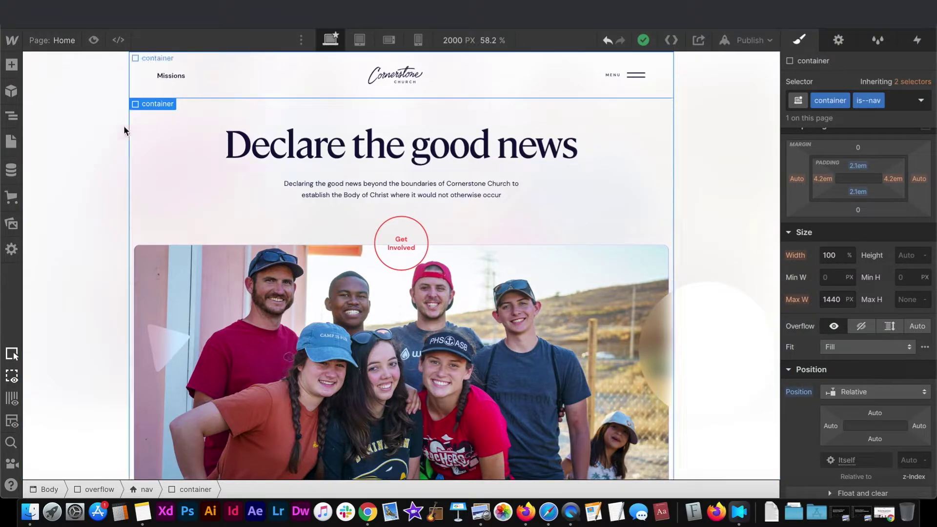
Confirm the hero container's 1440 px max width, then reset the canvas to 1164 px at 100%
left_click(78, 123)
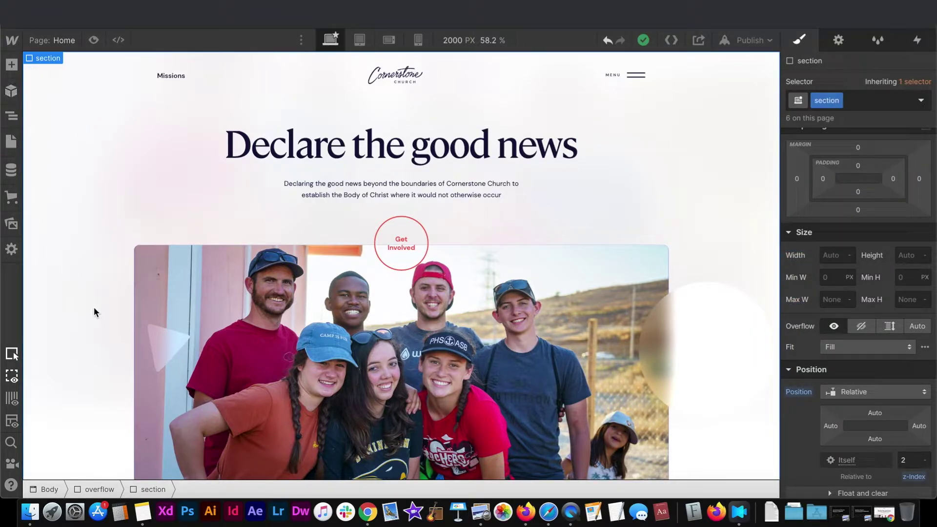
left_click(161, 131)
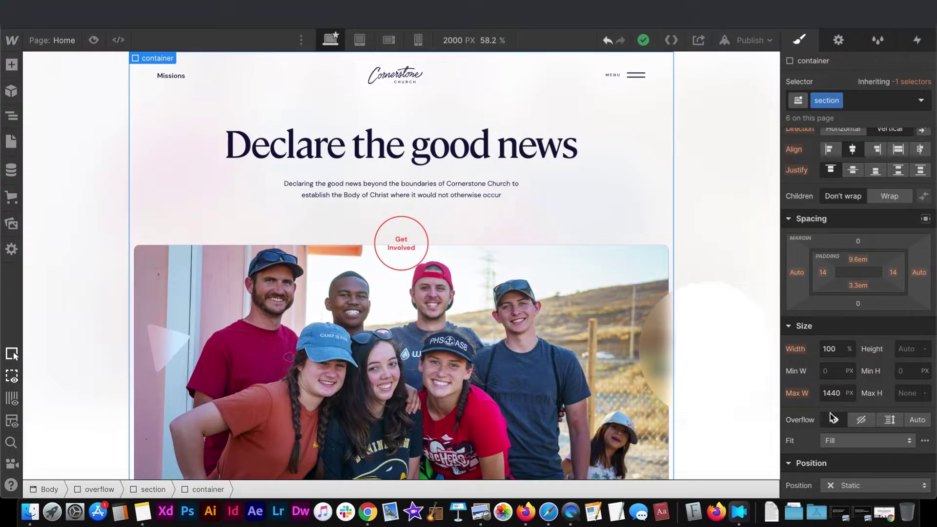
left_click(831, 392)
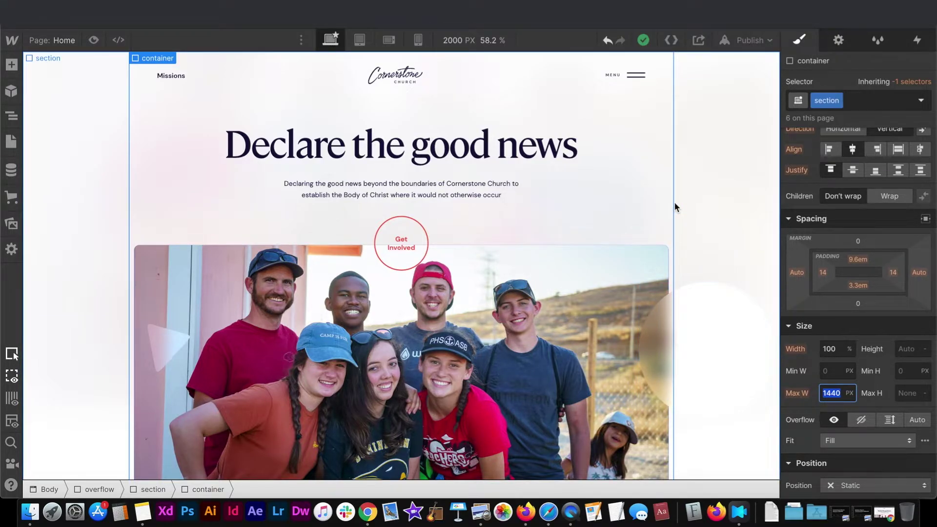
scroll(847, 293, "up", 1)
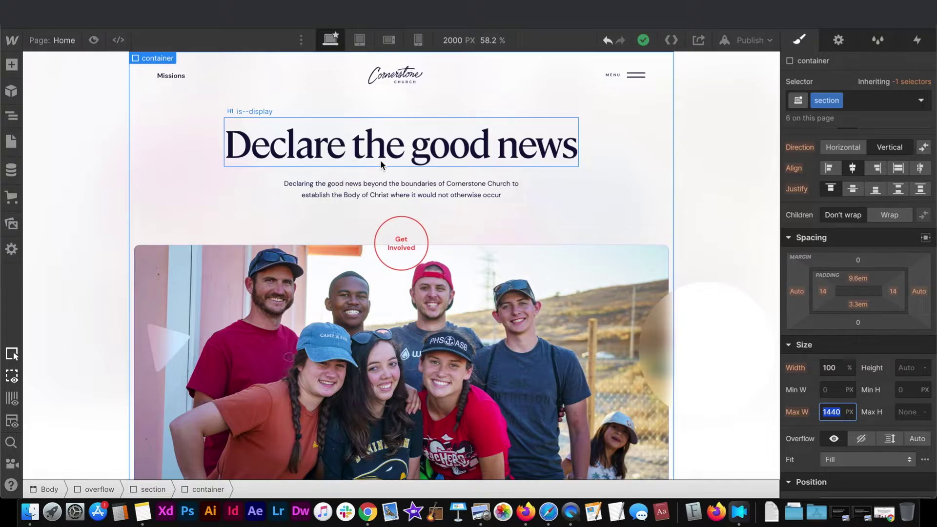
left_click(478, 42)
left_click(532, 73)
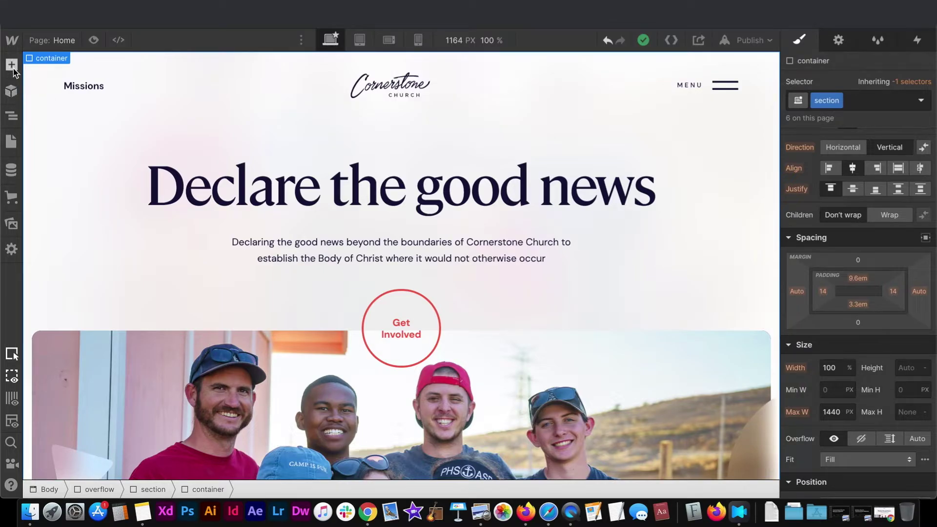
Add a container above the hero heading with 92 padding and a #dbdbdb background
key("a")
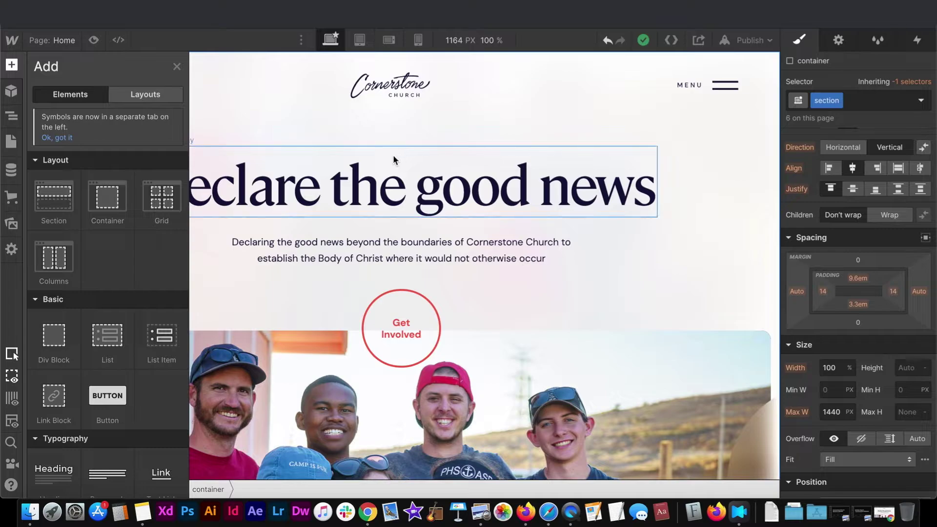
left_click_drag(104, 201, 342, 157)
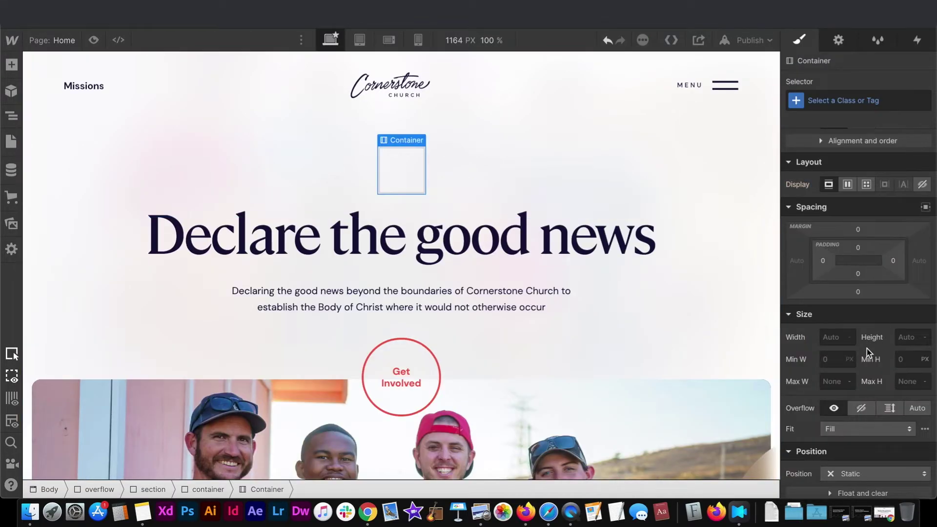
left_click_drag(831, 259, 861, 266)
scroll(858, 347, "down", 10)
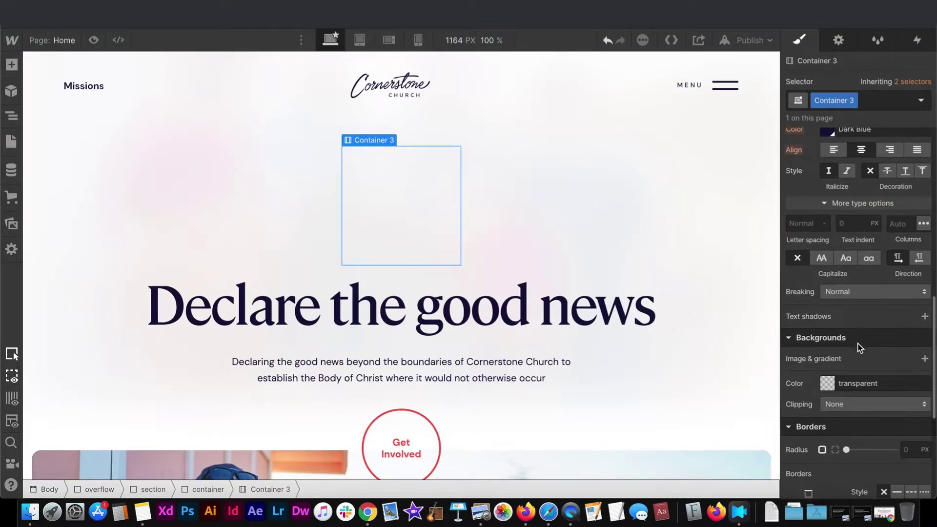
left_click(827, 328)
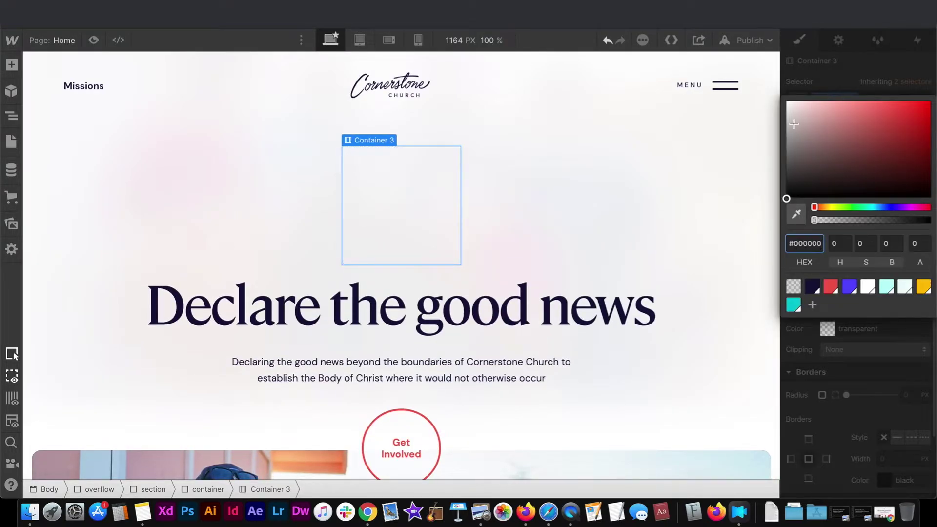
left_click_drag(793, 124, 783, 115)
left_click(837, 329)
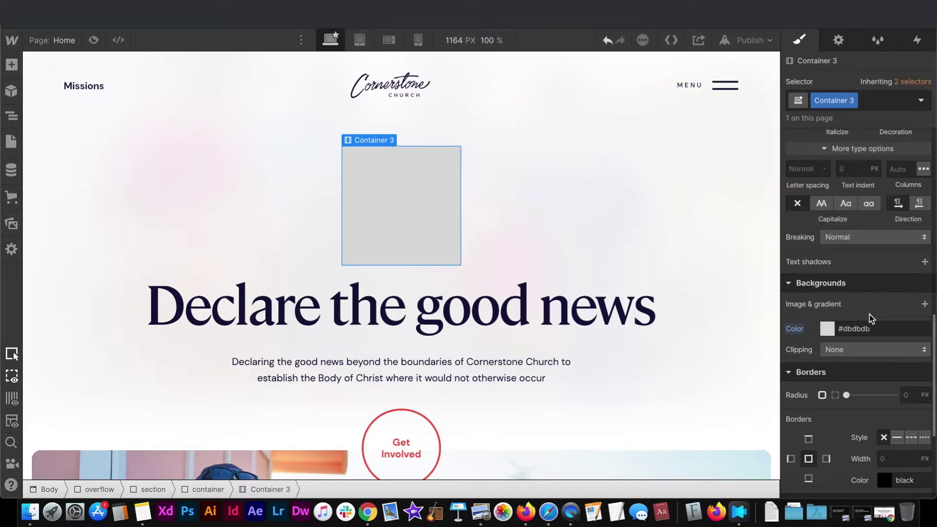
Publish the site to its webflow.io domain
scroll(872, 317, "up", 10)
scroll(853, 318, "down", 1)
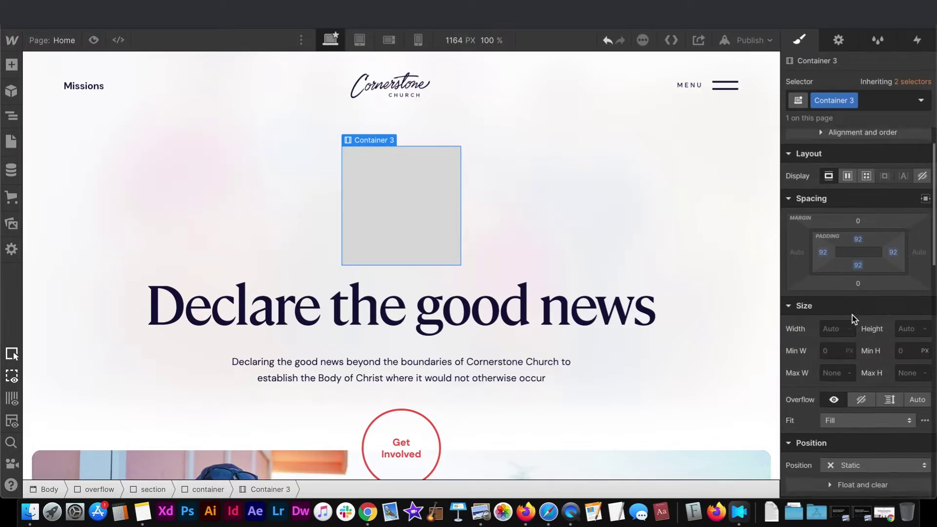
scroll(851, 318, "up", 1)
left_click(751, 40)
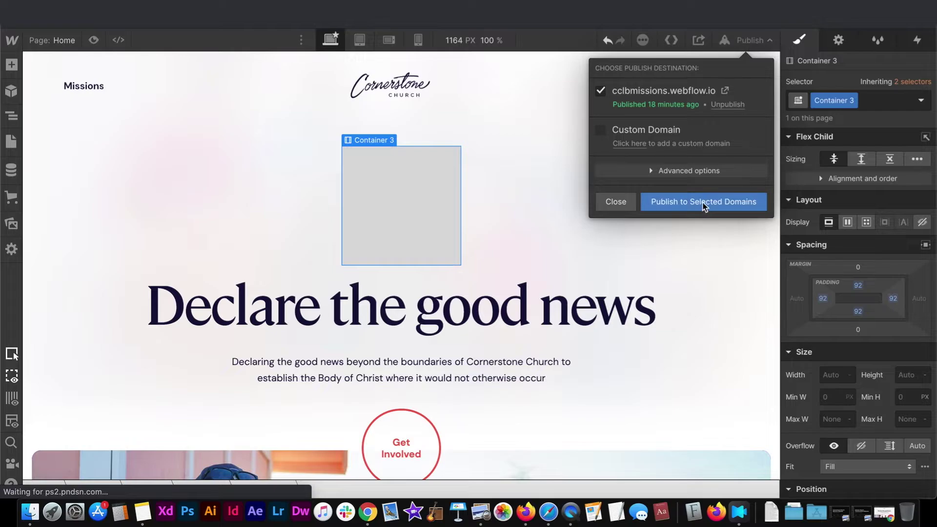
left_click(704, 206)
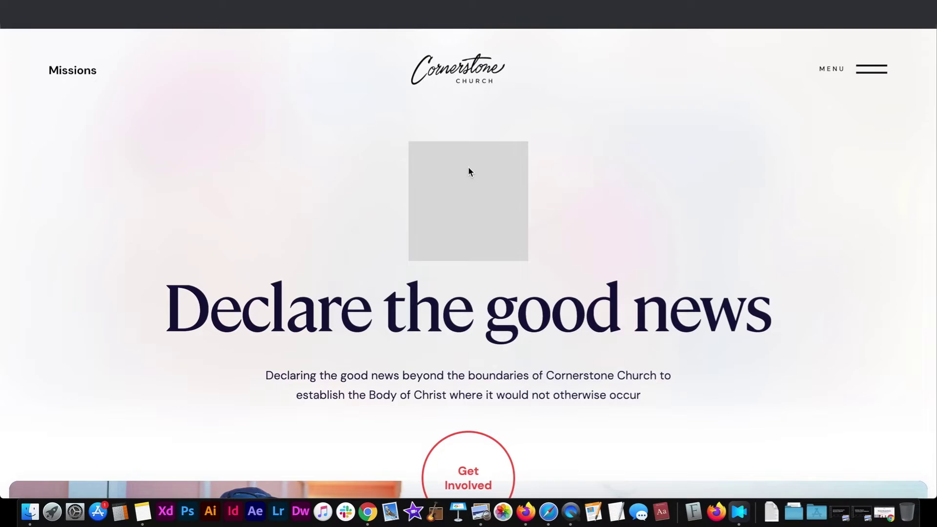
Inspect the live grey box's .container-3 and .w-container rules, then return to Webflow Designer
right_click(467, 166)
left_click(512, 289)
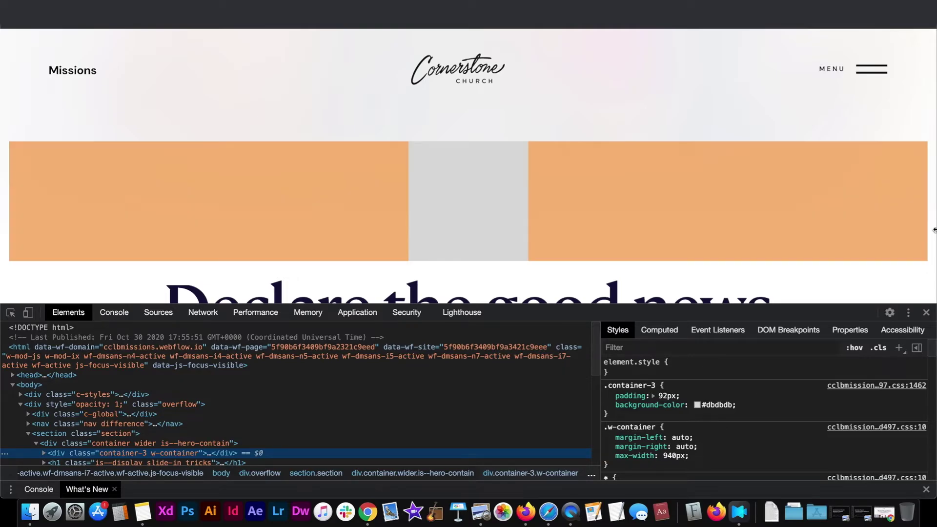
left_click(925, 312)
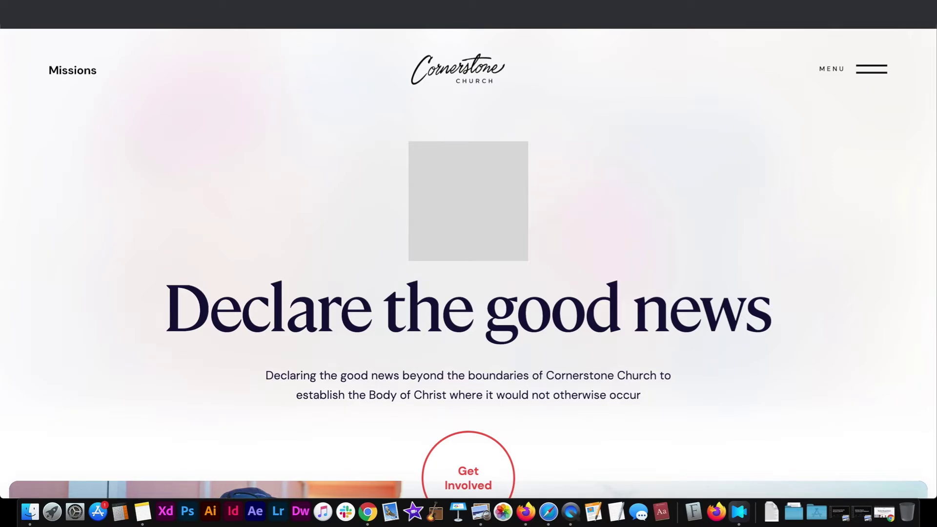
key("super+w")
left_click(382, 181)
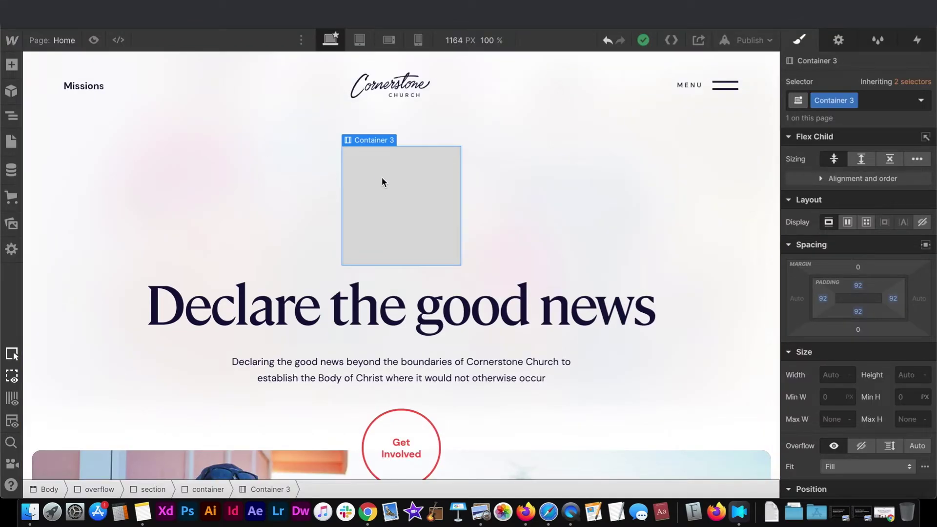
Delete the grey container and place a new section above the hero heading
key("Delete")
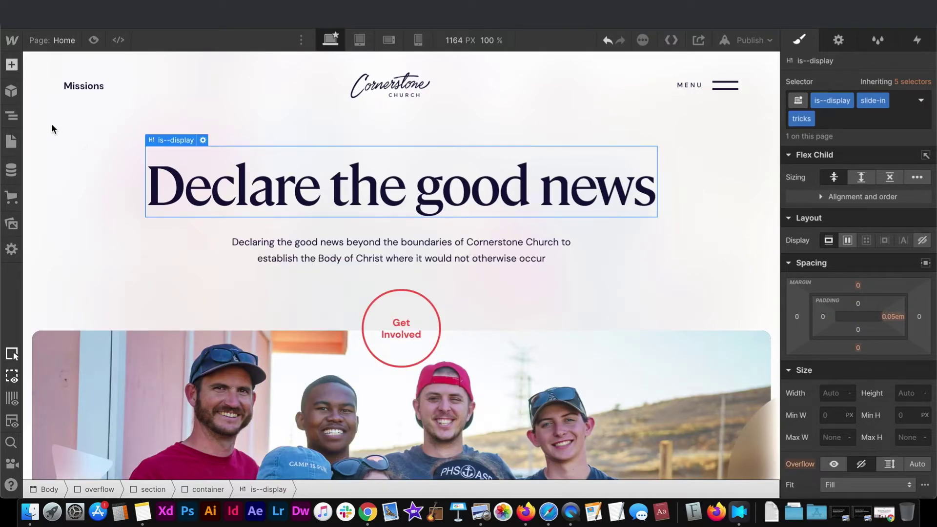
key("a")
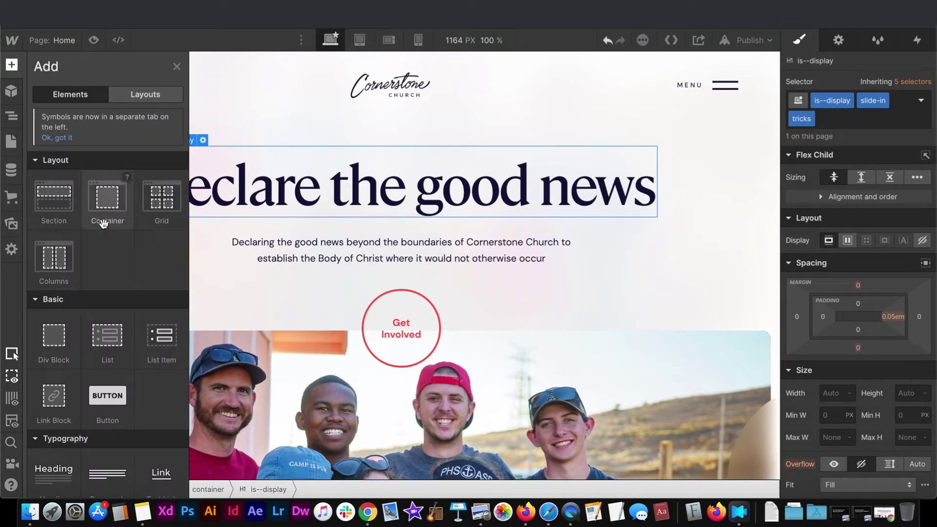
left_click_drag(72, 191, 345, 142)
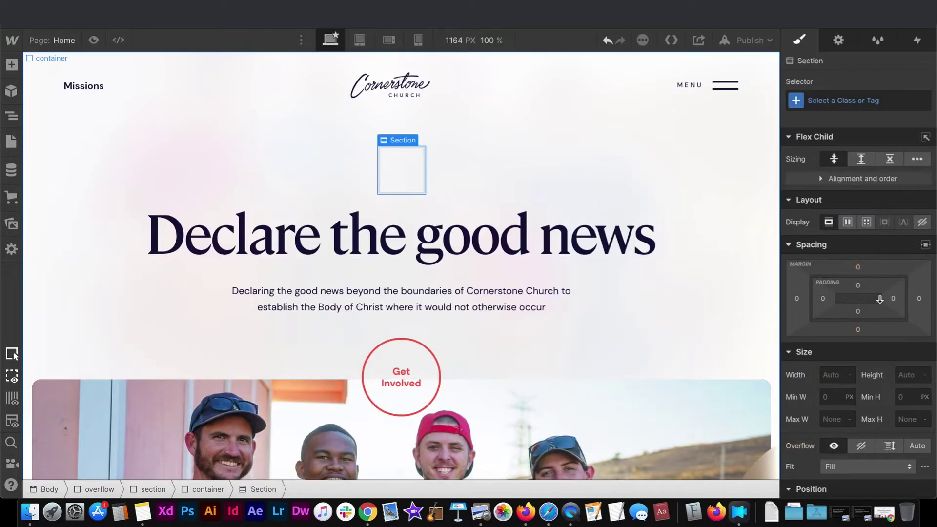
Give the section 40 padding and a #dadada background, then publish
left_click_drag(859, 291, 860, 337)
scroll(854, 342, "down", 5)
scroll(855, 224, "up", 2)
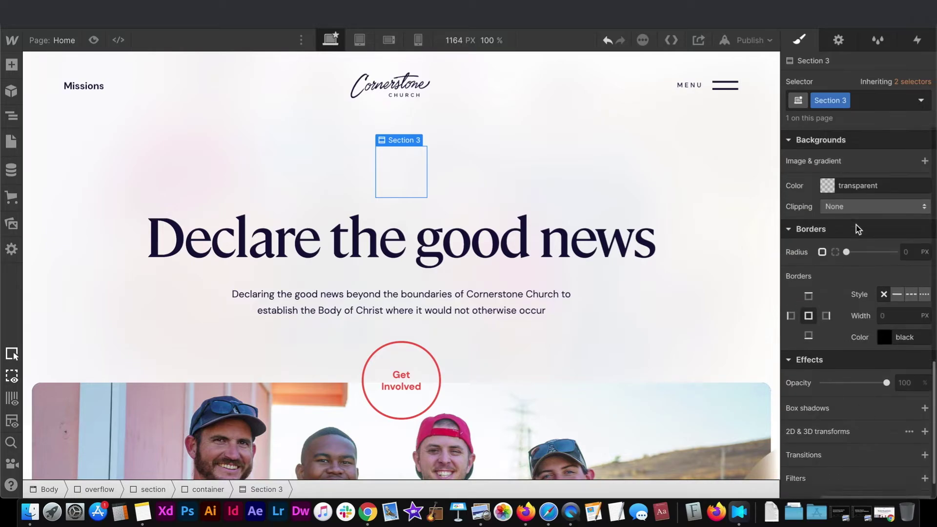
left_click(828, 206)
left_click_drag(792, 249, 759, 237)
left_click(858, 177)
left_click(749, 40)
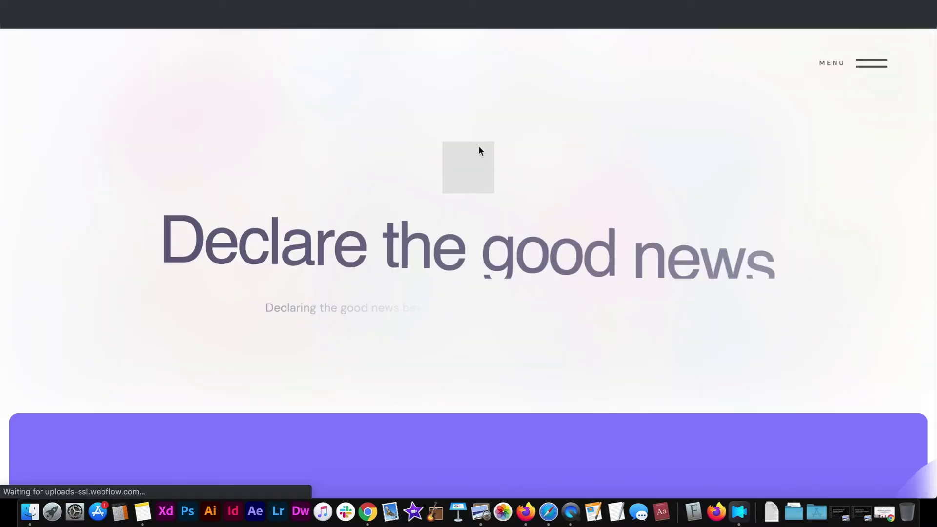
Inspect the live grey box and view the div.section-3 element's styles
right_click(467, 155)
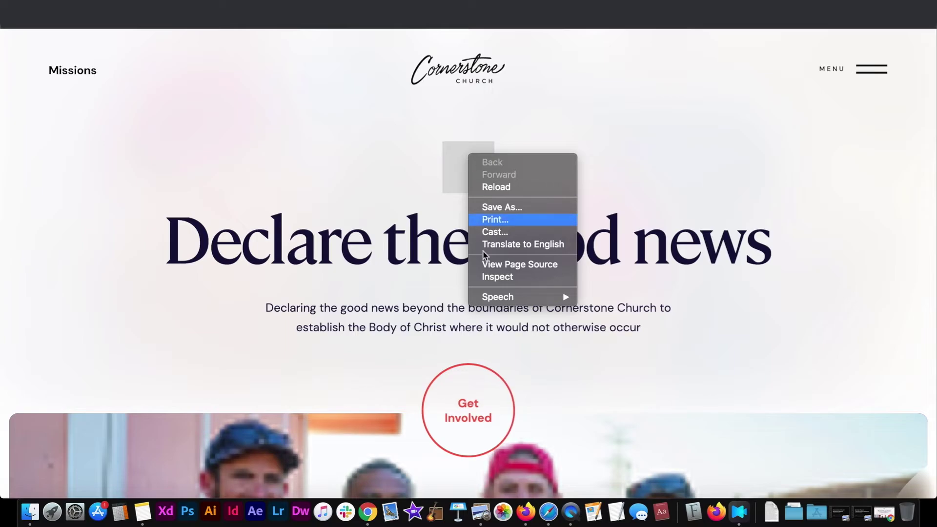
left_click(498, 277)
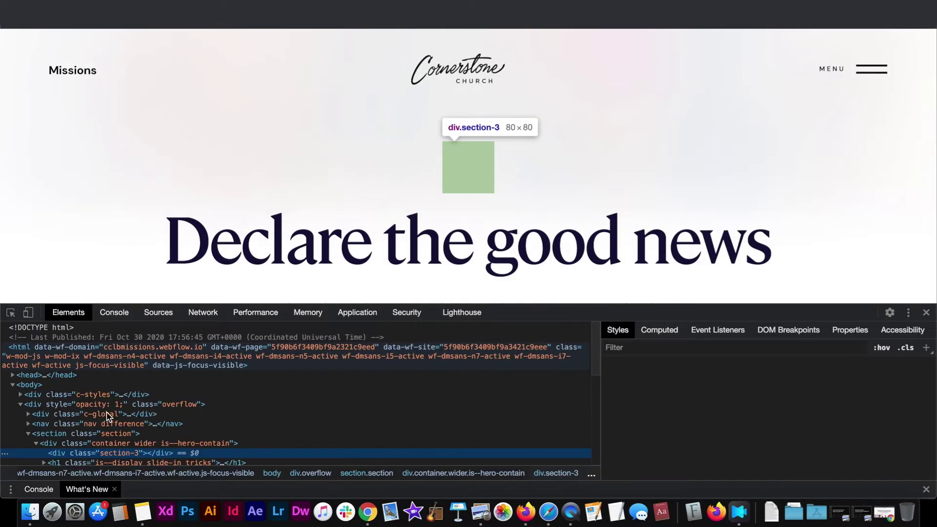
left_click(90, 454)
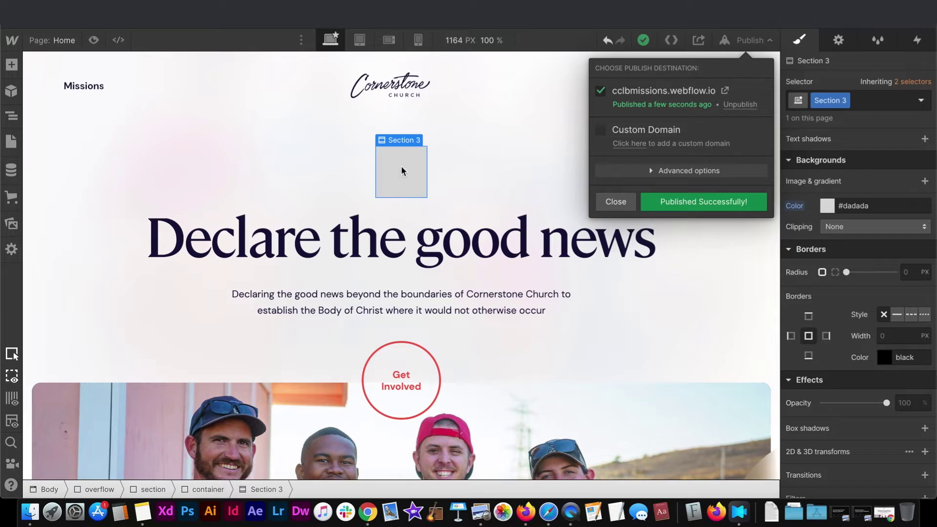
Add a div block above Section 3 with a #a5a5a5 background and 43 padding
key("Escape")
left_click(12, 65)
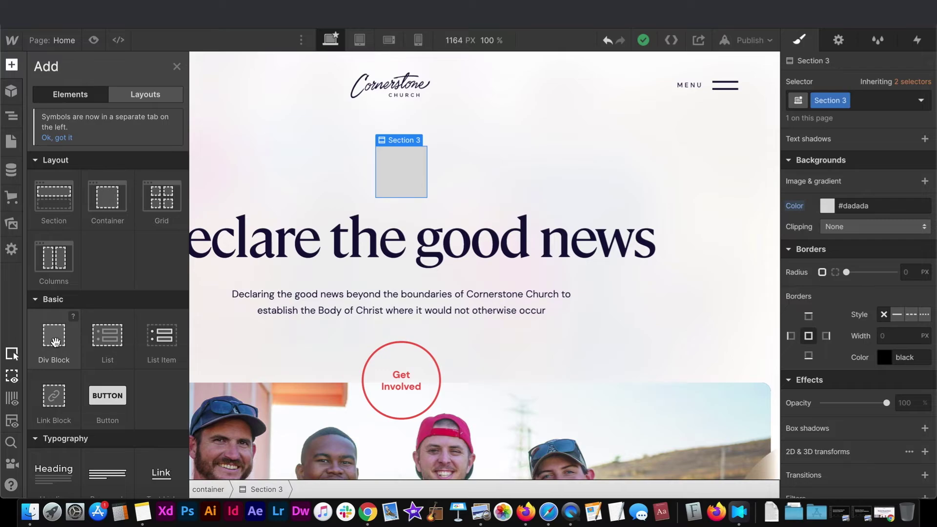
left_click_drag(55, 342, 434, 171)
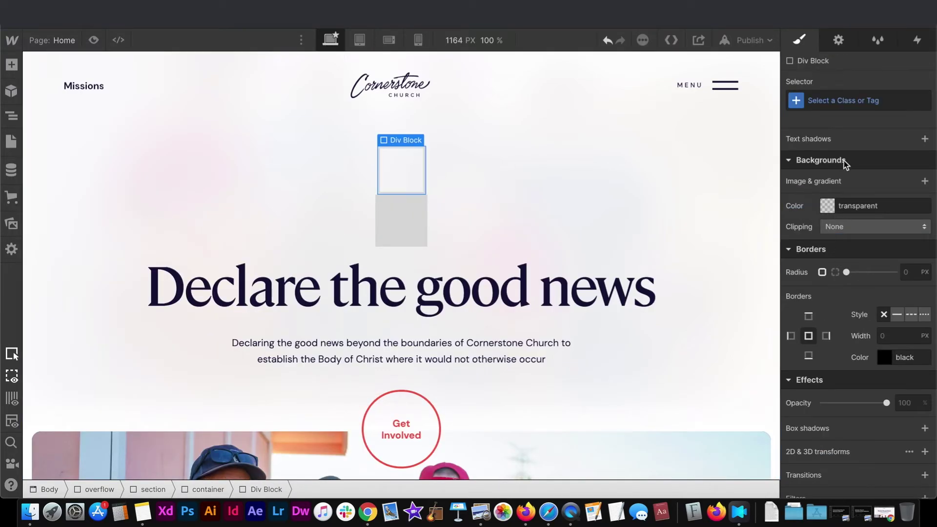
scroll(844, 160, "up", 2)
left_click(828, 237)
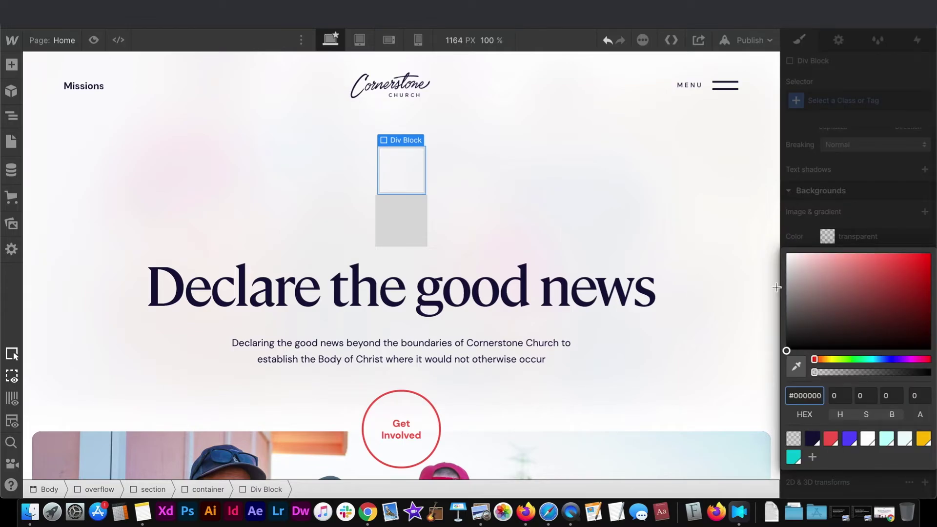
type("a5a5a5")
key("Return")
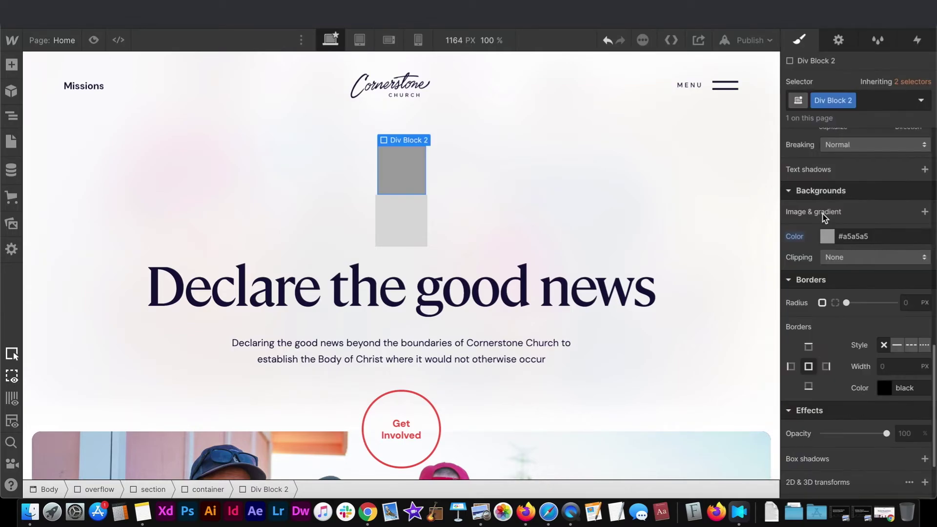
scroll(824, 218, "up", 10)
left_click_drag(857, 285, 854, 83)
Change the div block's tag to Section and republish the site
key("d")
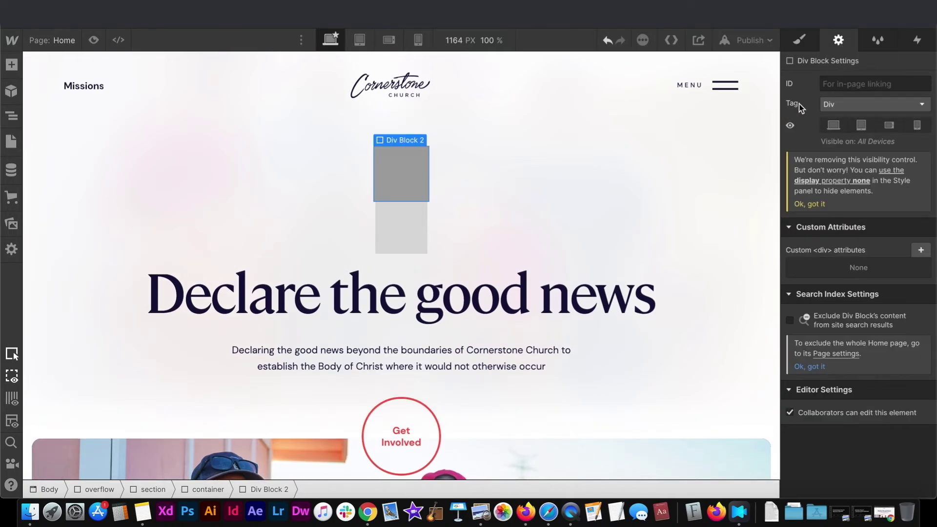
left_click(840, 105)
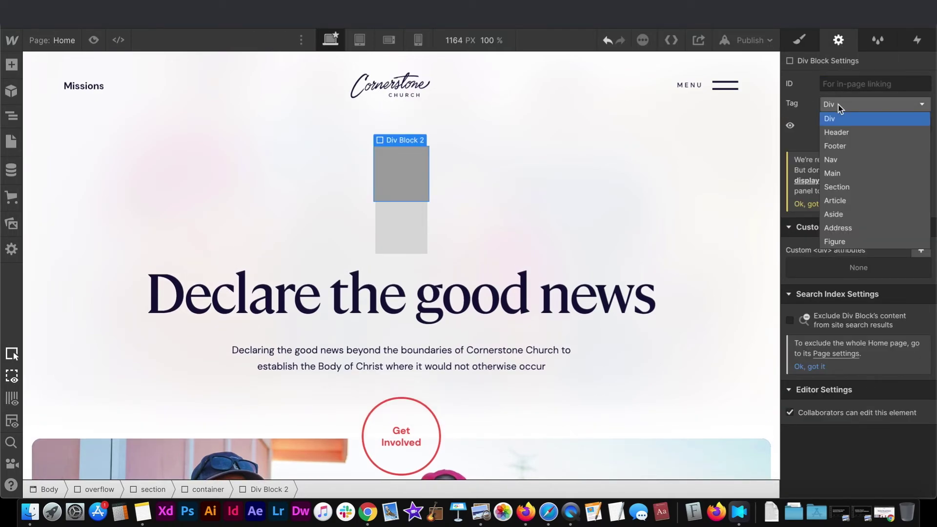
left_click(832, 187)
left_click(752, 49)
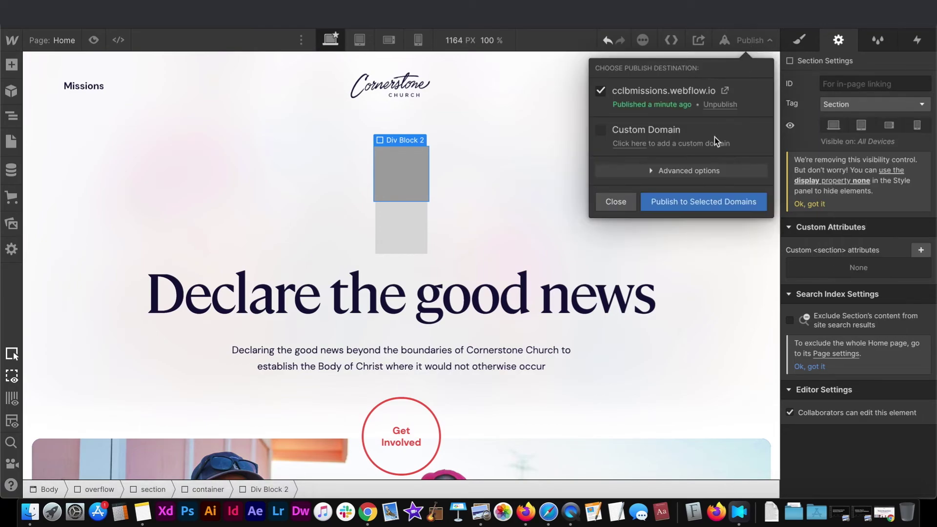
left_click(701, 202)
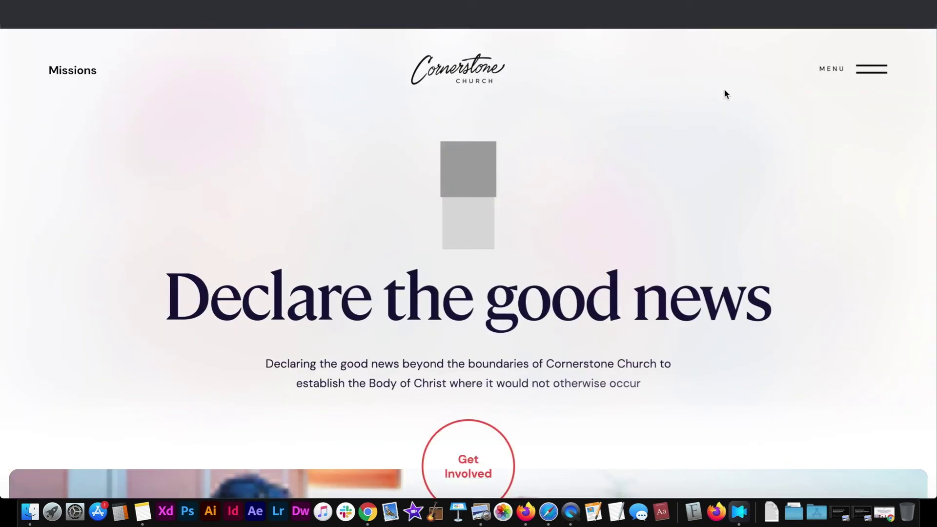
Inspect the live boxes and compare the section.div-block-2 and div.section-3 nodes
right_click(469, 151)
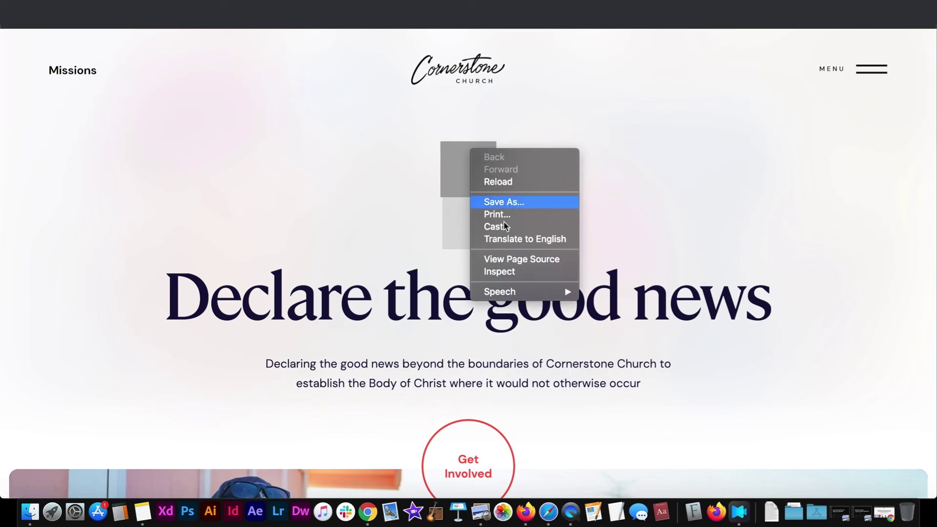
left_click(463, 170)
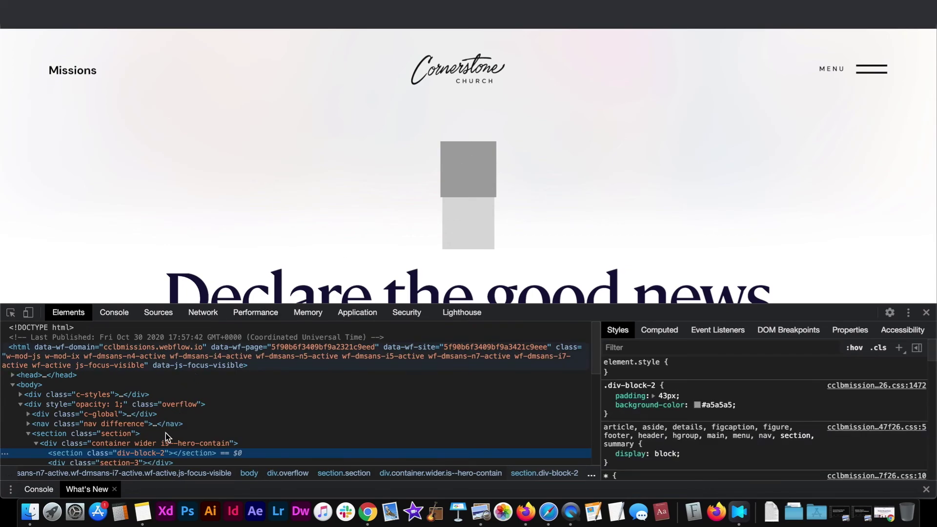
scroll(166, 439, "down", 1)
scroll(164, 439, "down", 2)
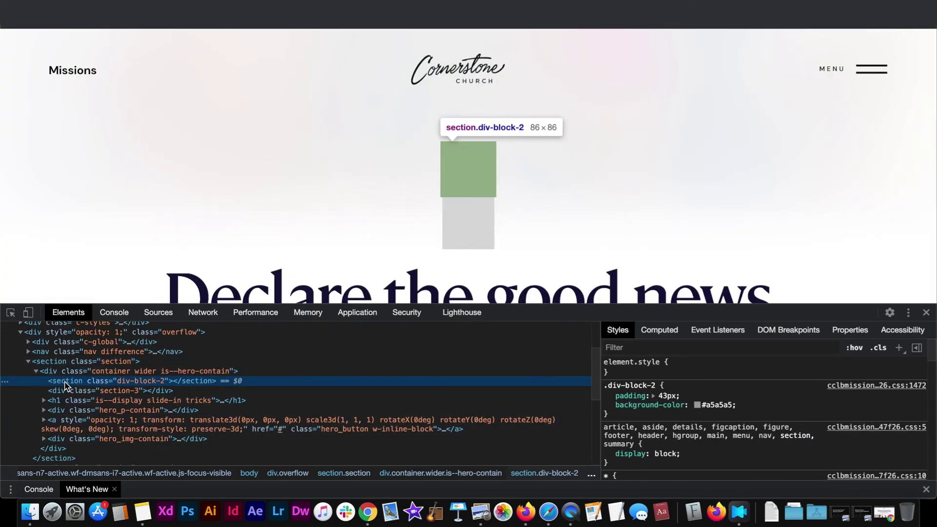
left_click(107, 393)
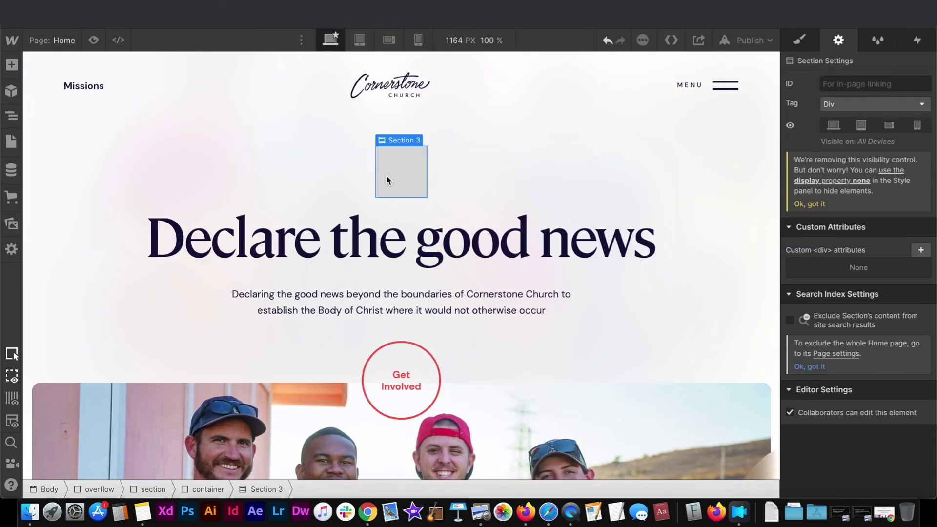
Delete the empty grey Section 3 box from the canvas
key("Delete")
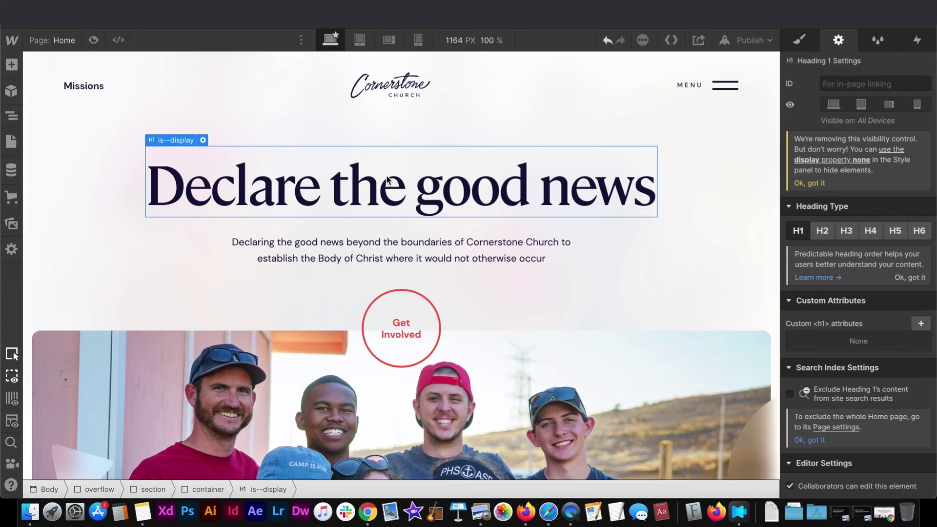